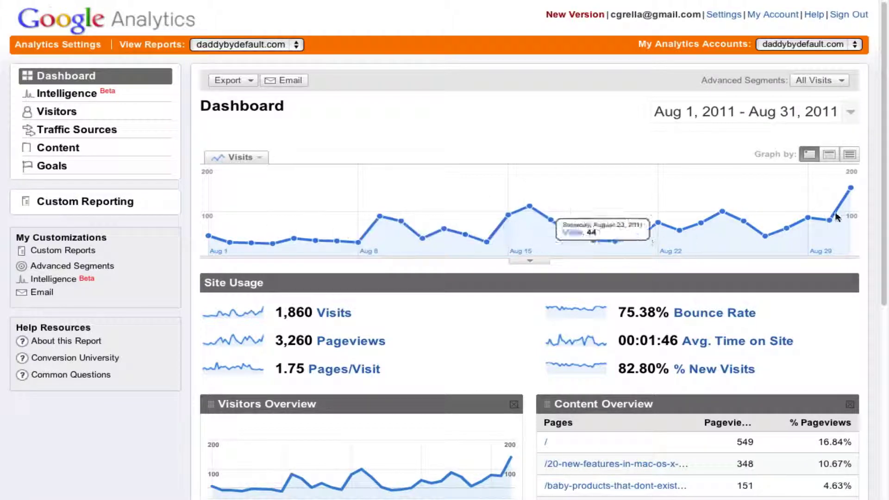
Review the site usage dashboard down to its traffic and map summaries, and open the Traffic Sources overview
scroll(535, 172, "down", 7)
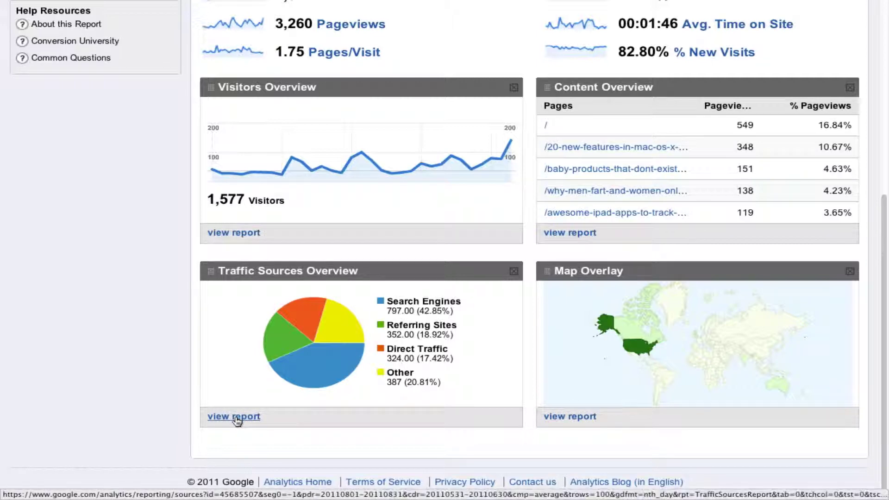
scroll(238, 421, "up", 6)
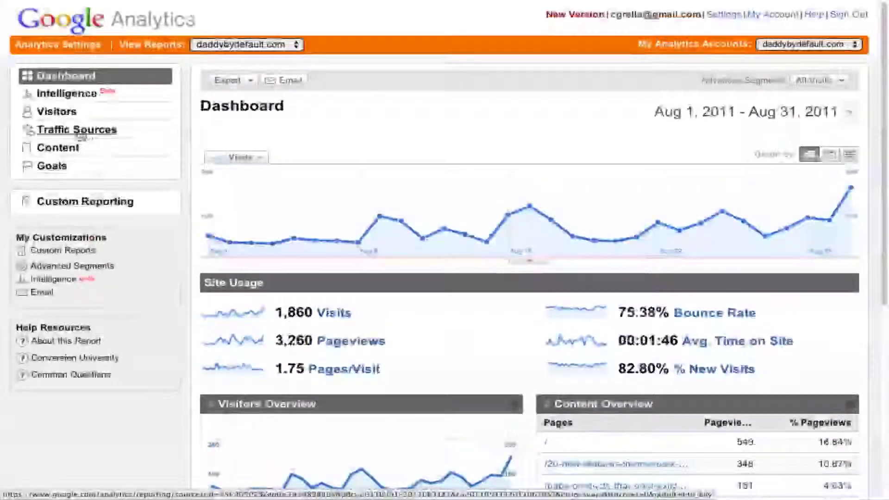
left_click(74, 131)
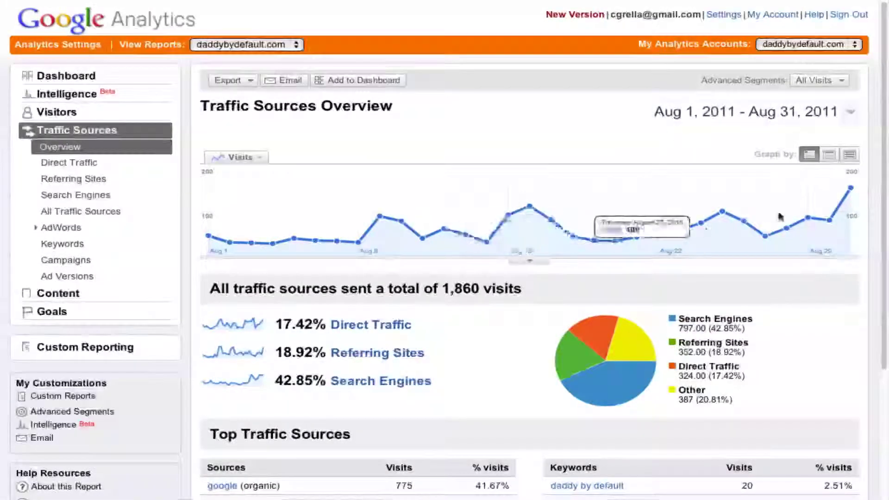
Review the top traffic sources in the overview and open the full report of all sources
scroll(561, 119, "down", 1)
scroll(562, 118, "down", 3)
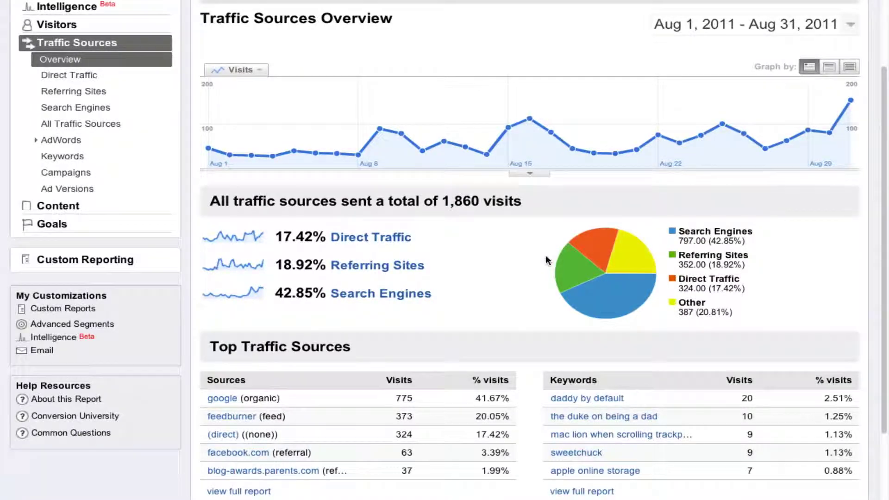
scroll(477, 266, "down", 3)
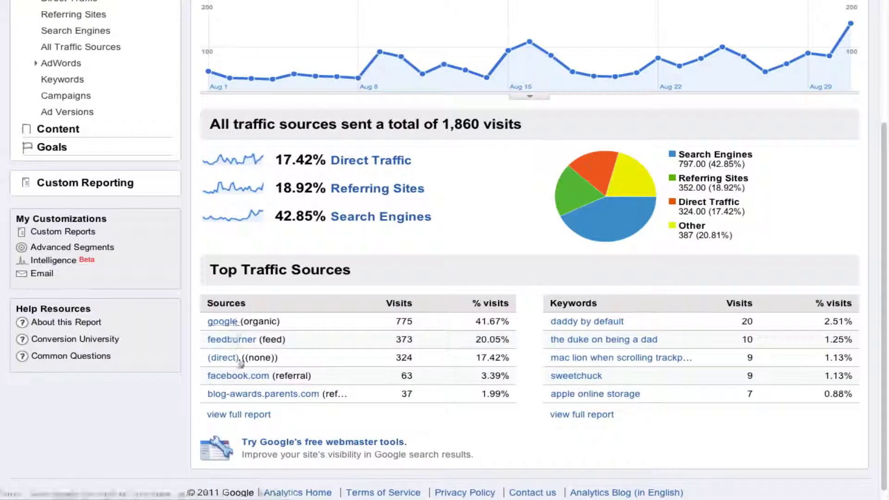
left_click(263, 419)
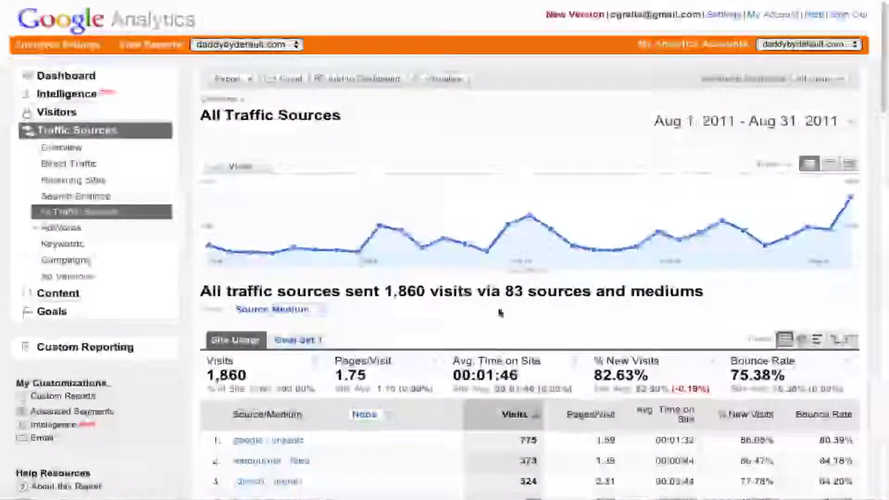
Examine the full list of sources and mediums in All Traffic Sources, including the social media and blog referrals and their visits
scroll(500, 313, "down", 1)
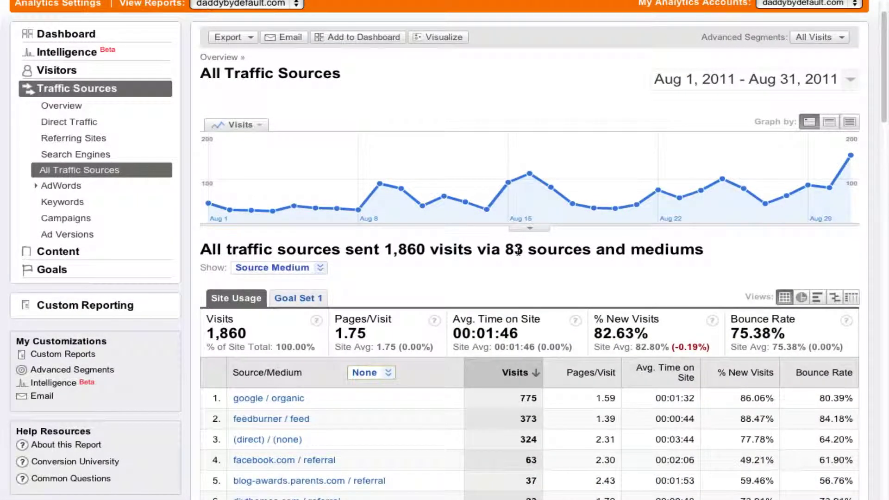
scroll(518, 252, "down", 5)
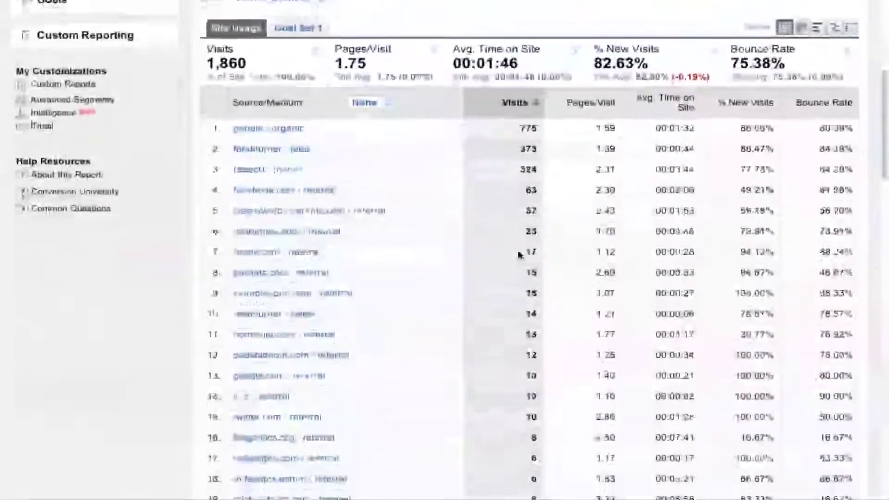
scroll(519, 254, "down", 2)
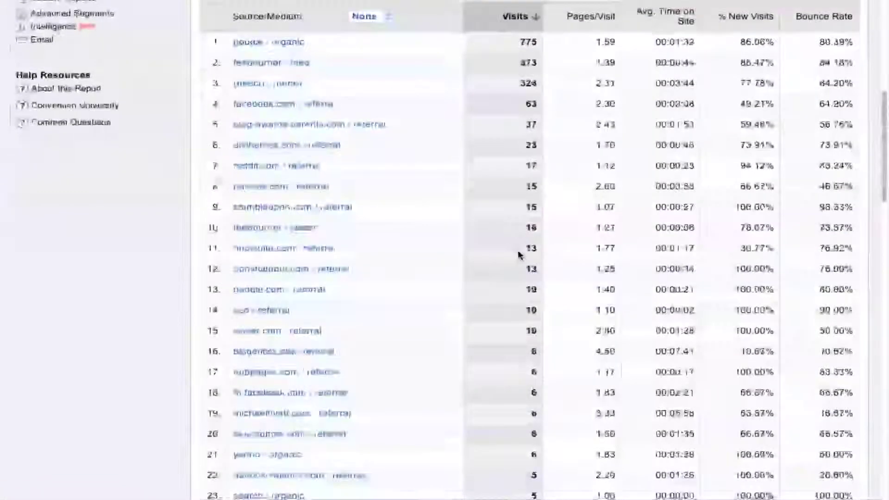
scroll(517, 254, "up", 2)
scroll(518, 253, "down", 8)
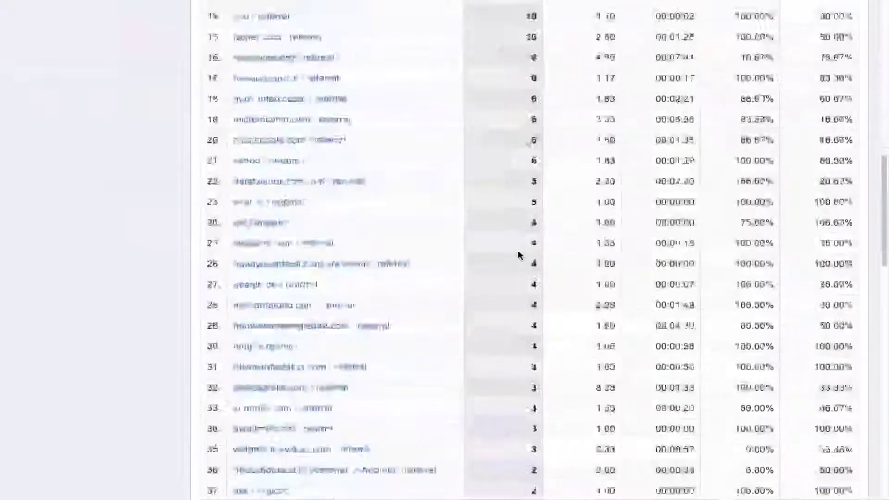
scroll(519, 254, "down", 20)
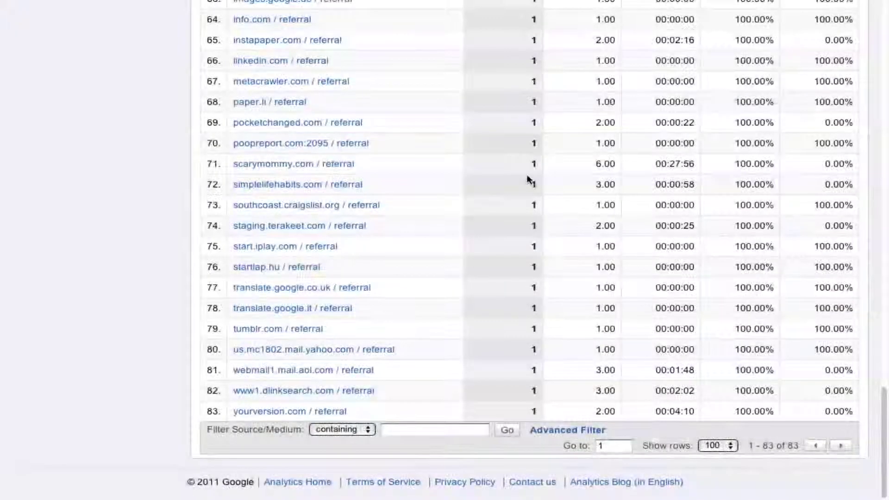
scroll(528, 180, "up", 20)
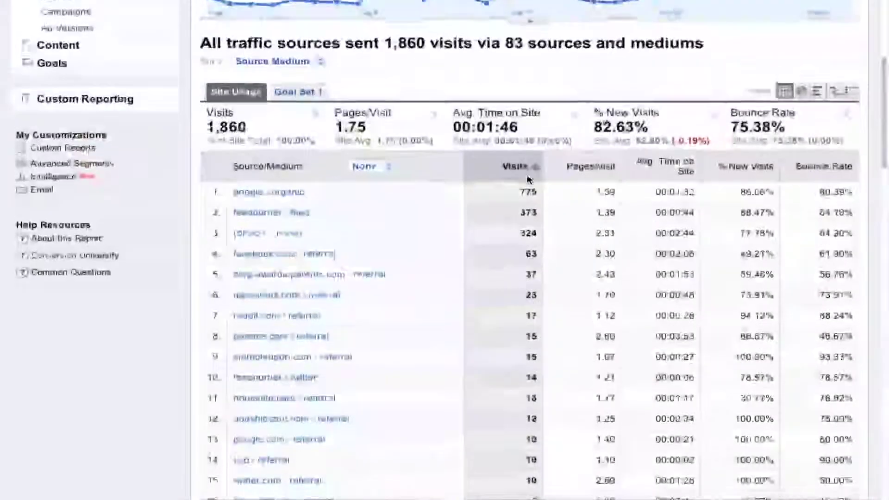
scroll(528, 180, "down", 4)
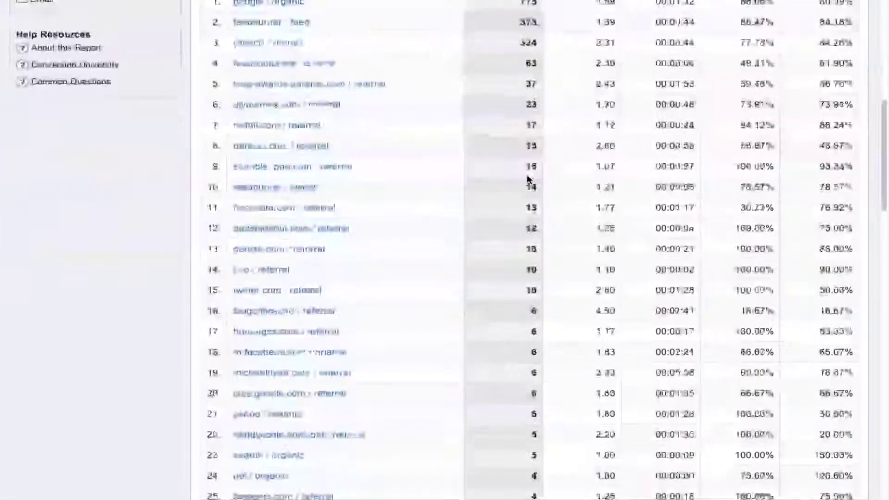
scroll(528, 180, "up", 4)
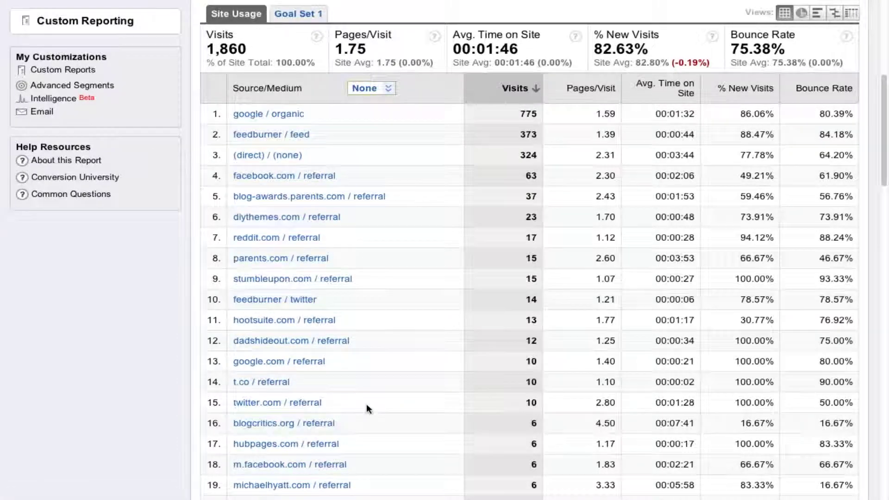
scroll(367, 409, "down", 3)
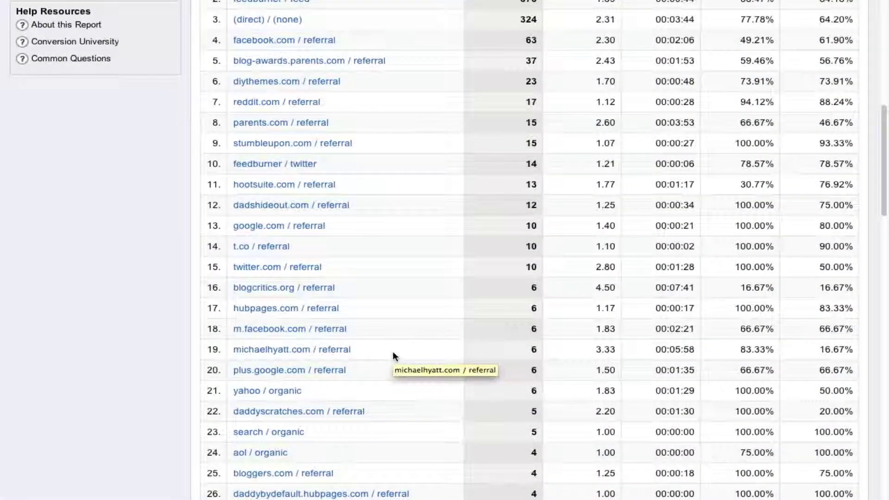
scroll(393, 356, "up", 1)
scroll(394, 355, "up", 2)
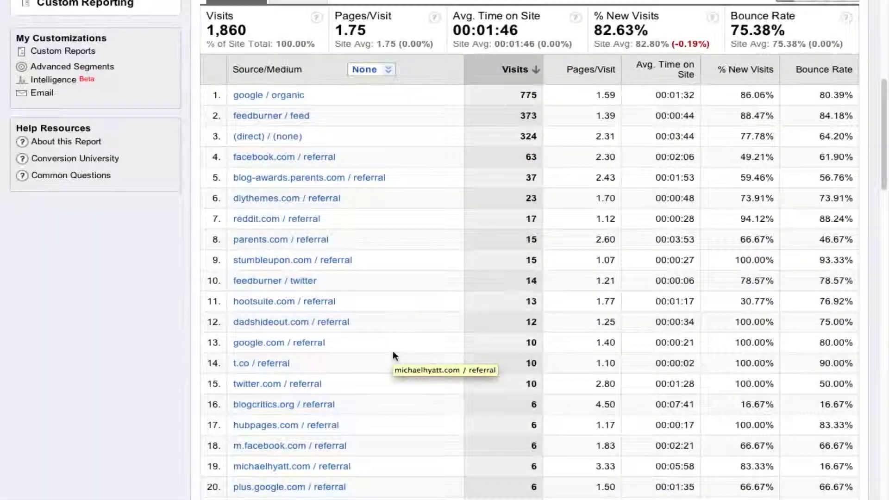
scroll(396, 250, "down", 4)
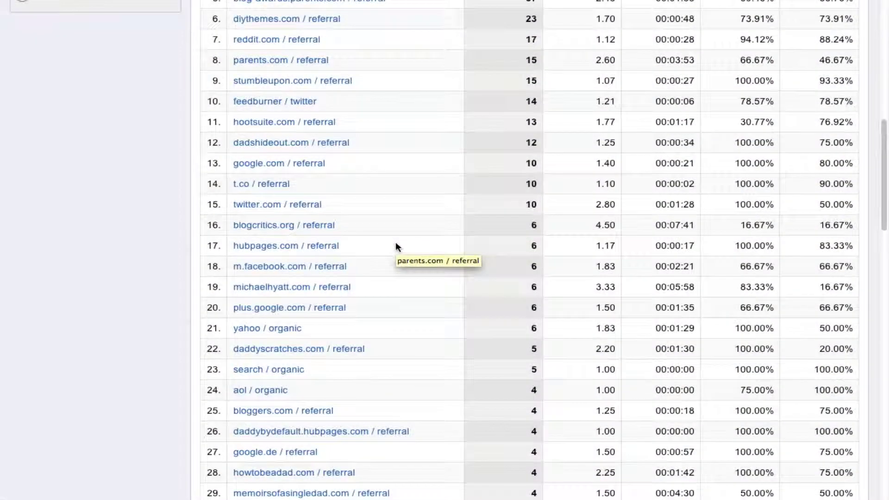
scroll(396, 246, "up", 2)
scroll(396, 247, "up", 4)
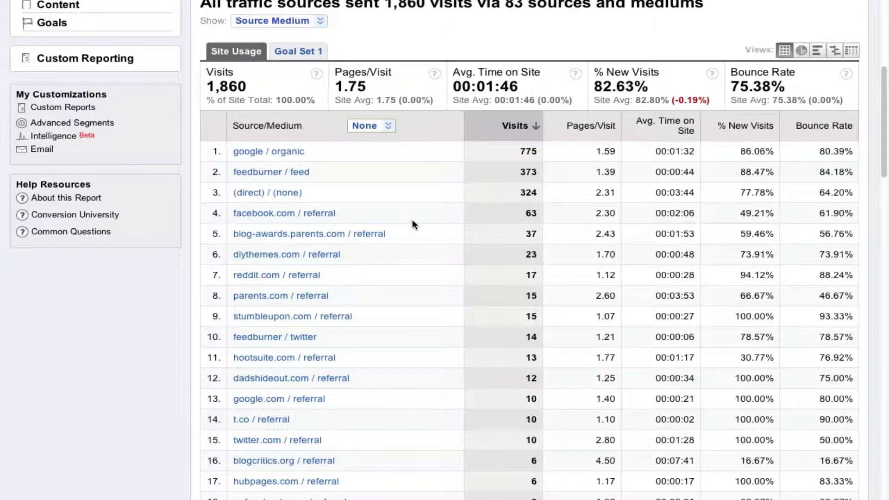
scroll(413, 199, "down", 3)
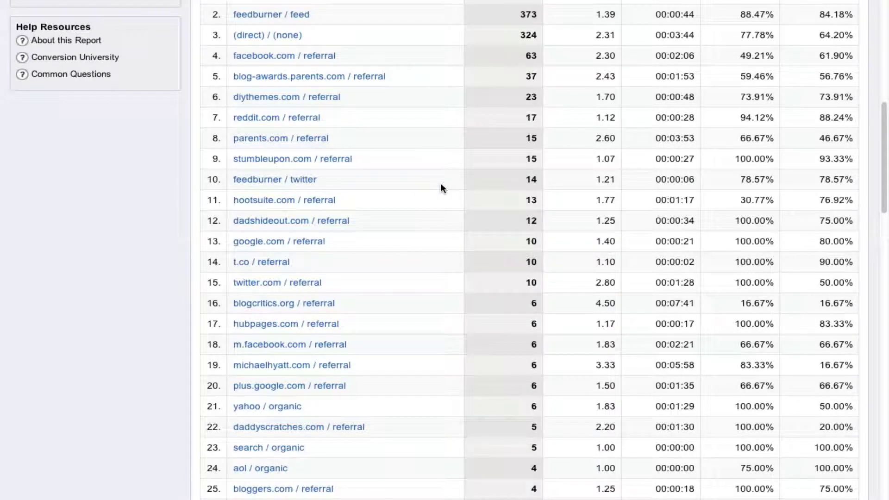
Apply the Social Media Segment alongside All Visits to the All Traffic Sources report
scroll(440, 187, "up", 5)
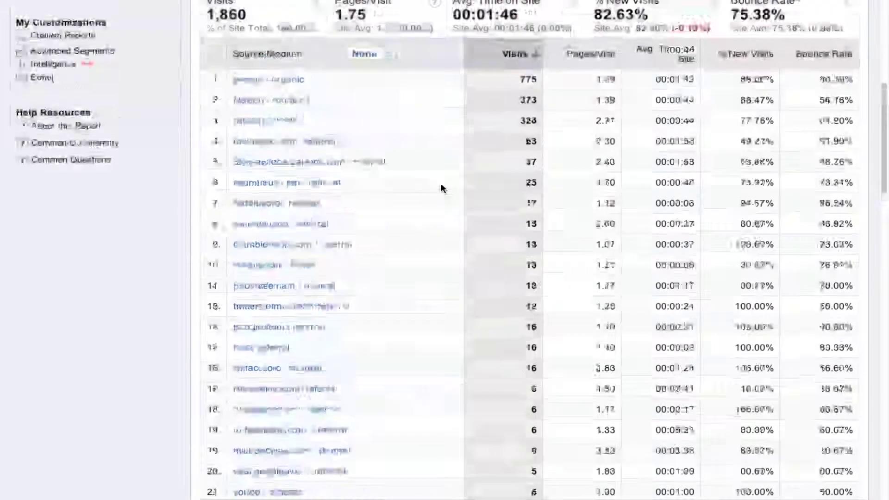
scroll(441, 187, "up", 3)
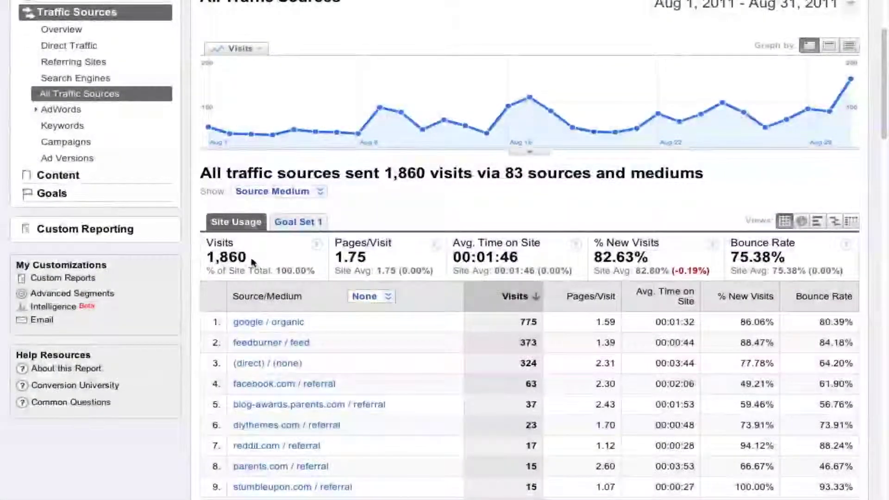
scroll(517, 193, "up", 3)
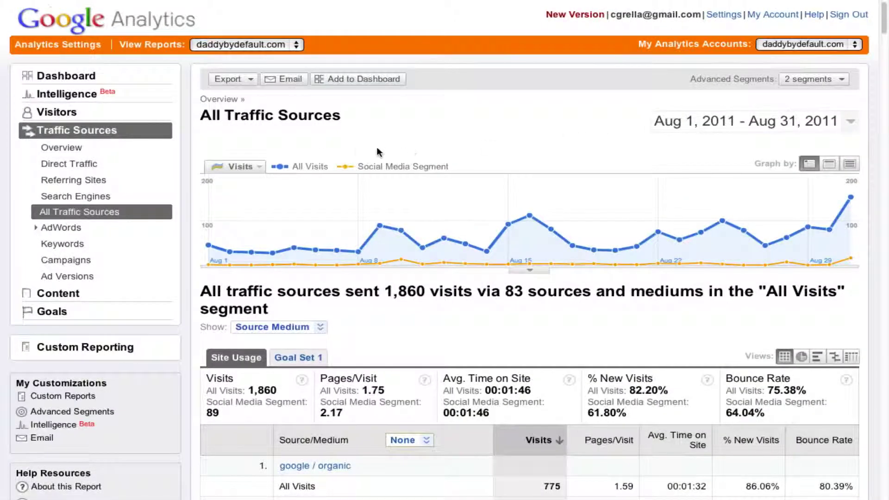
Open the management page for advanced segments and start a new custom segment
scroll(181, 288, "down", 5)
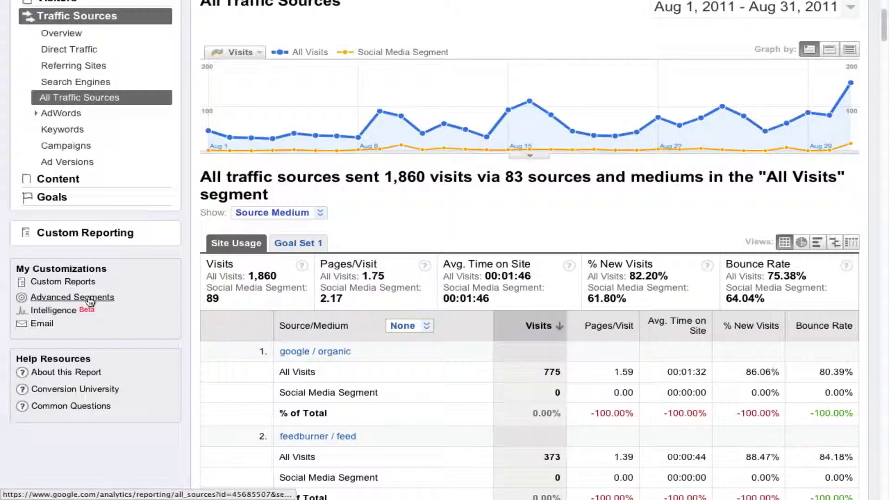
left_click(91, 299)
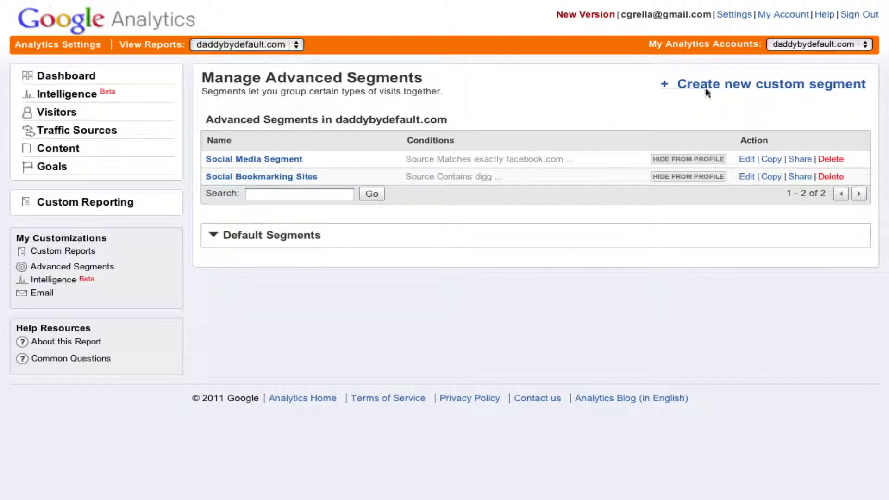
left_click(725, 86)
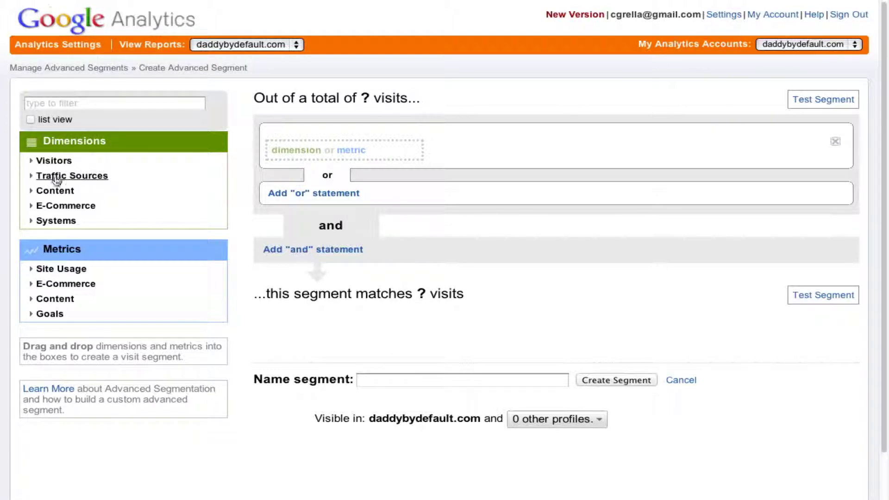
Filter the dimensions and metrics by "source" and place the Source dimension in the segment's first condition
left_click(68, 102)
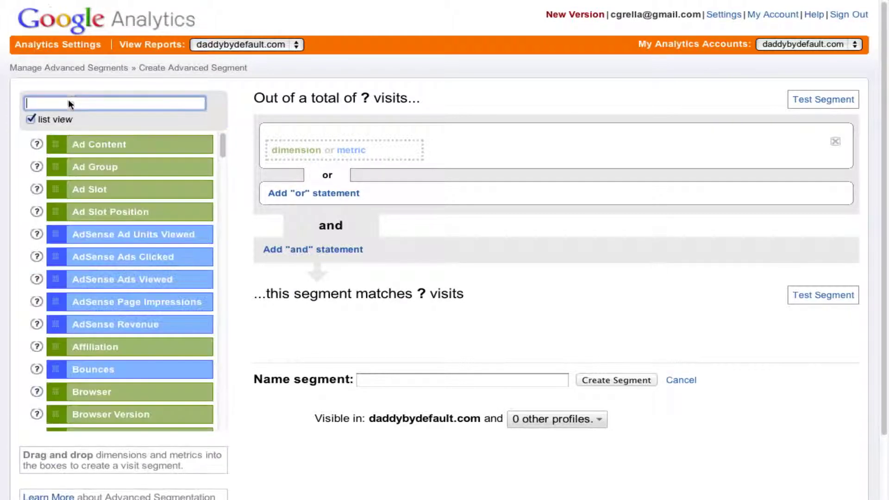
type("source")
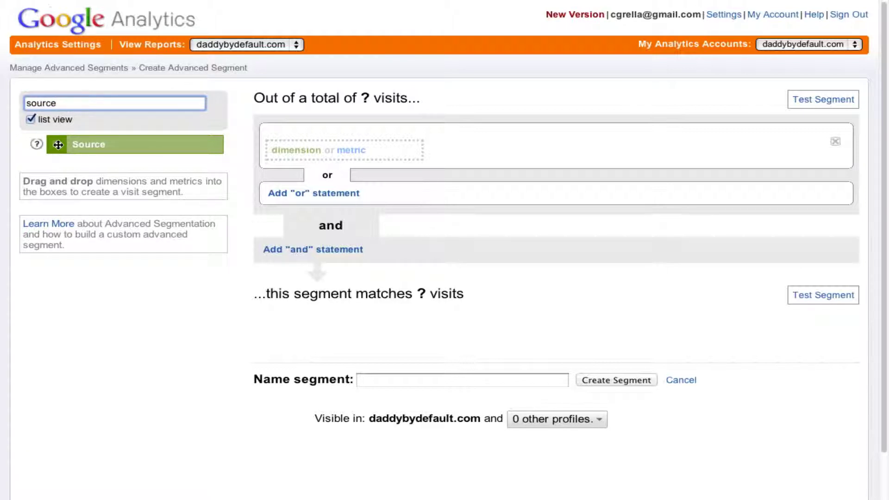
left_click_drag(58, 145, 291, 147)
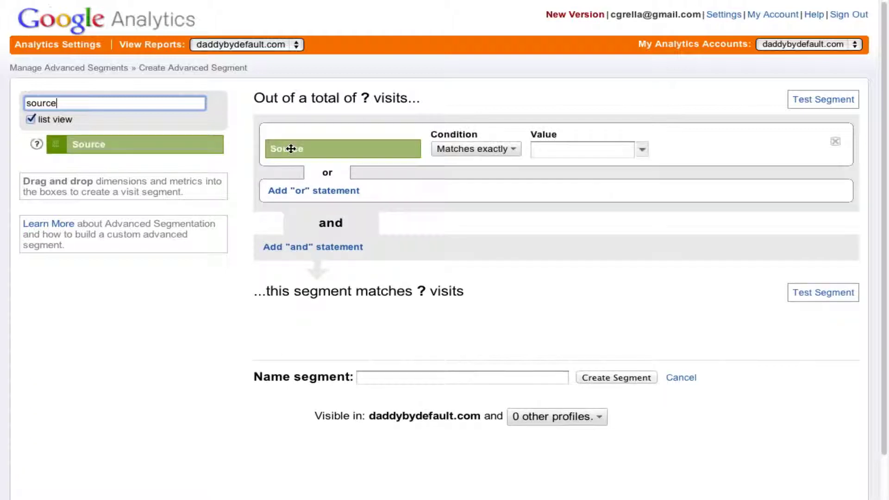
Browse the unfiltered list of dimensions and metrics, and filter it by "source" again
left_click_drag(63, 104, 23, 103)
key("BackSpace")
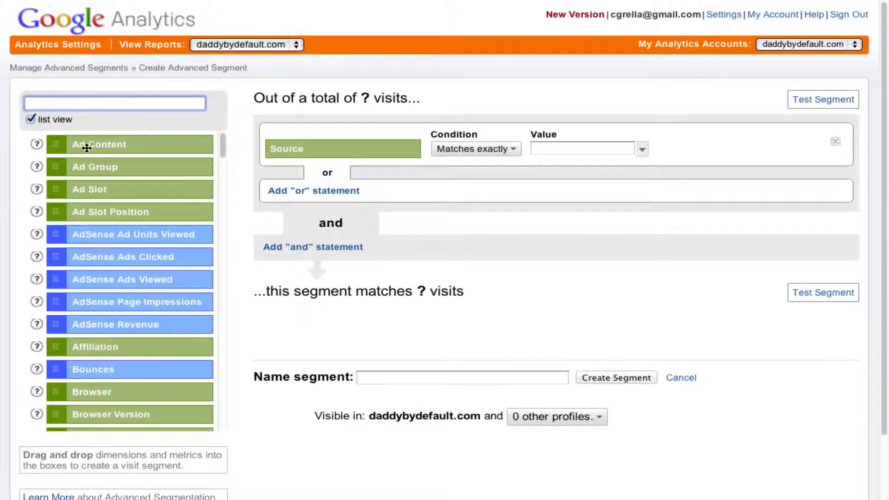
scroll(87, 148, "down", 15)
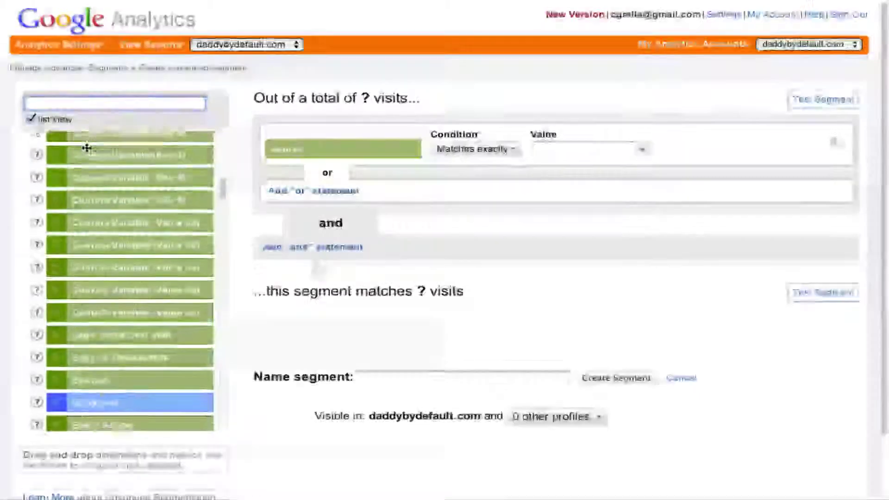
scroll(87, 147, "down", 20)
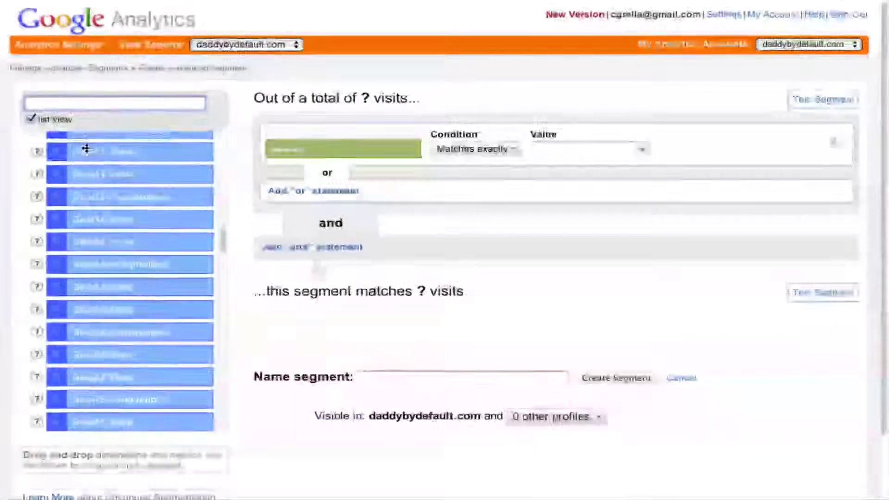
scroll(87, 148, "up", 10)
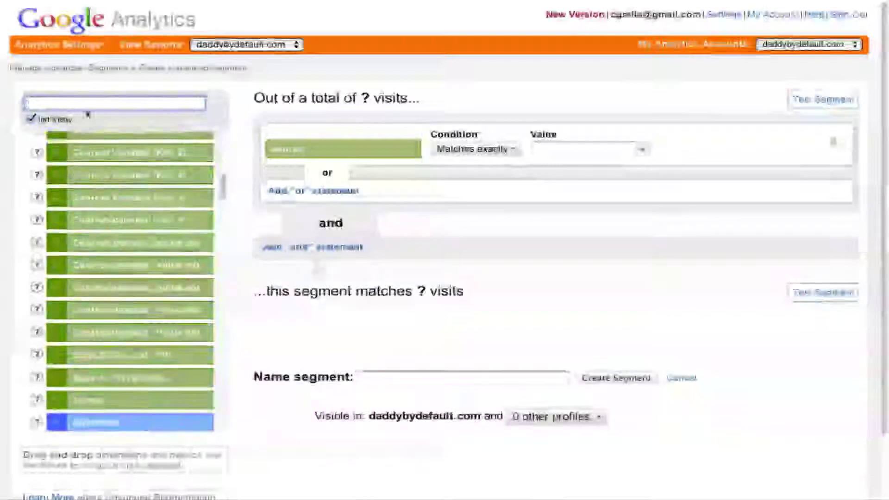
type("source")
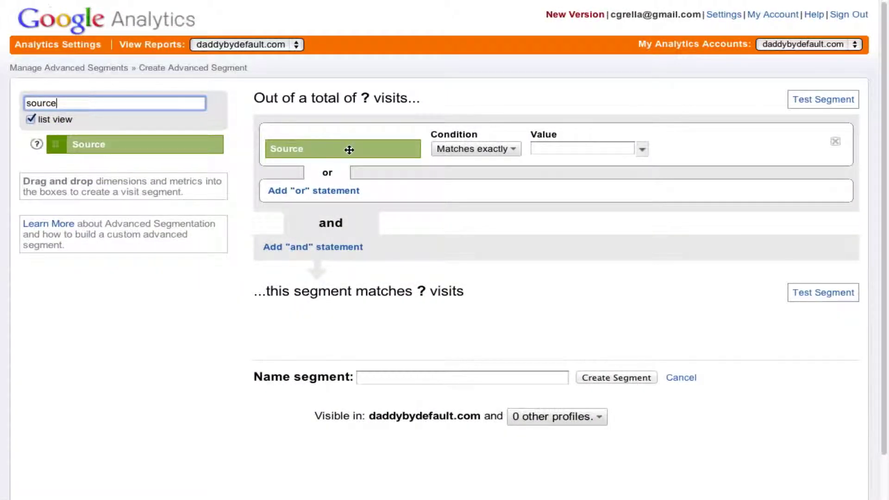
Remove the Source condition from the segment and add an empty "or" statement in its place
left_click(835, 142)
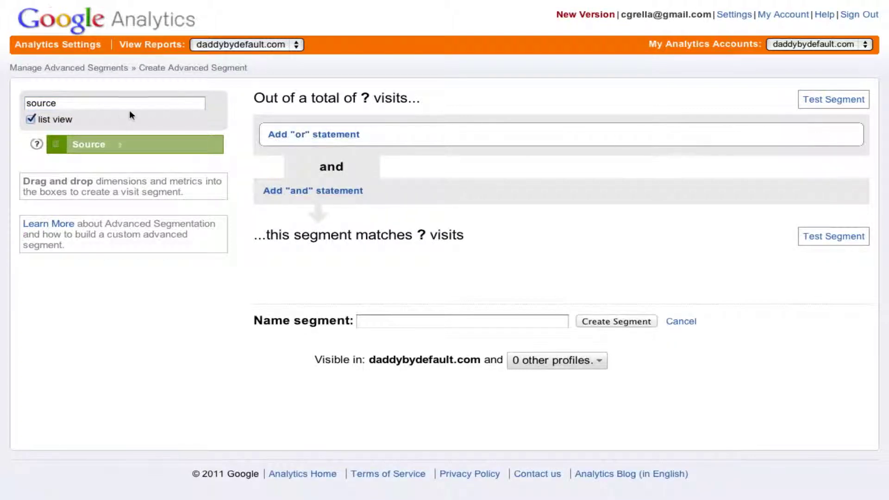
left_click_drag(118, 142, 280, 142)
left_click(280, 139)
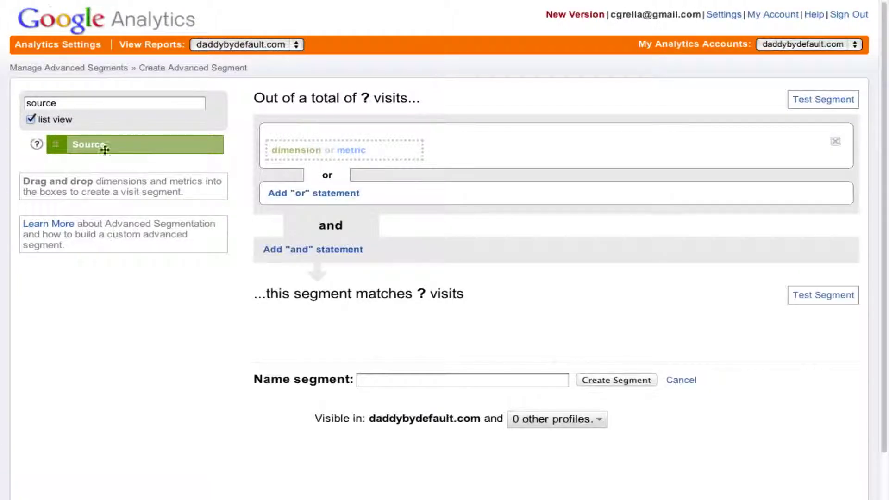
Place the Source dimension in the segment's first statement and set it to match exactly facebook.com
left_click_drag(105, 149, 311, 149)
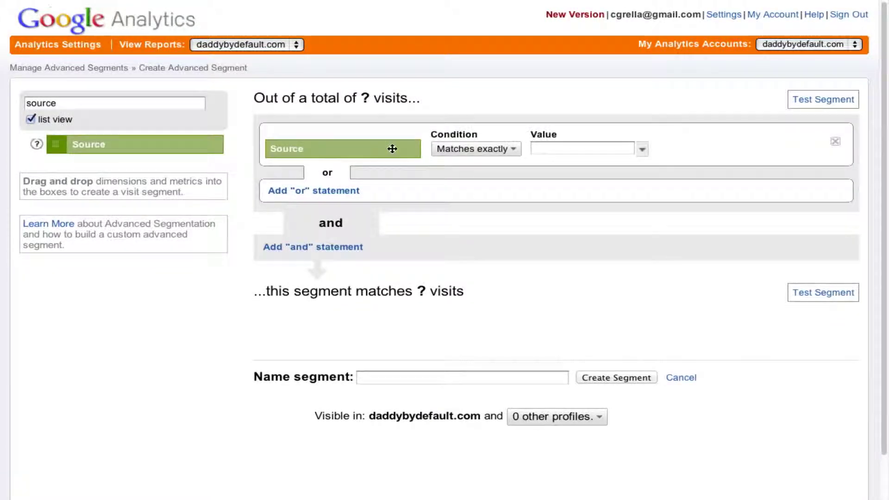
left_click(514, 149)
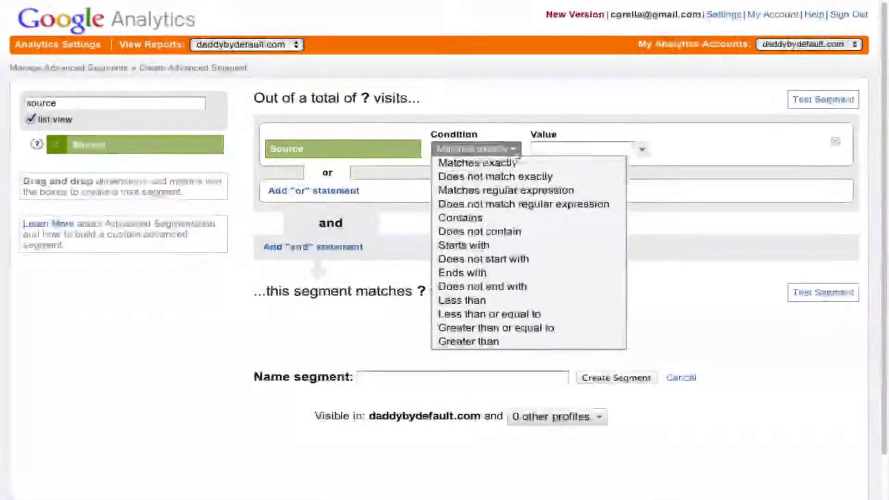
left_click(482, 162)
left_click(565, 149)
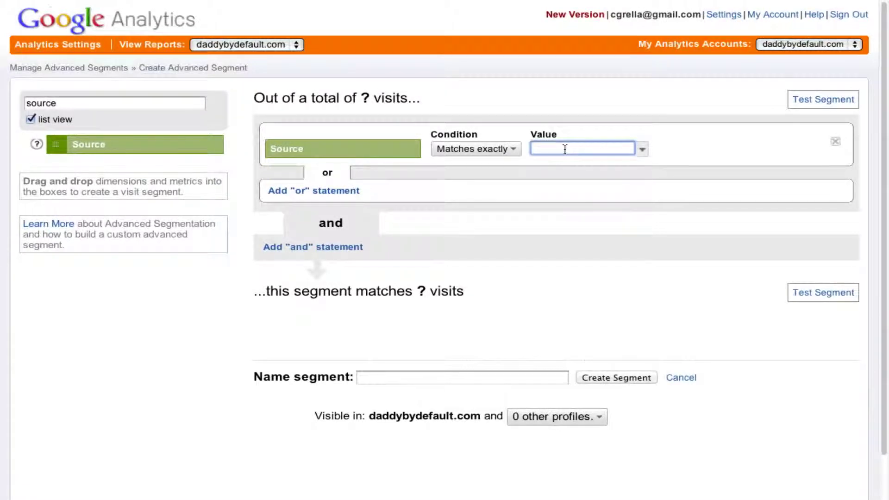
type("facebook.com")
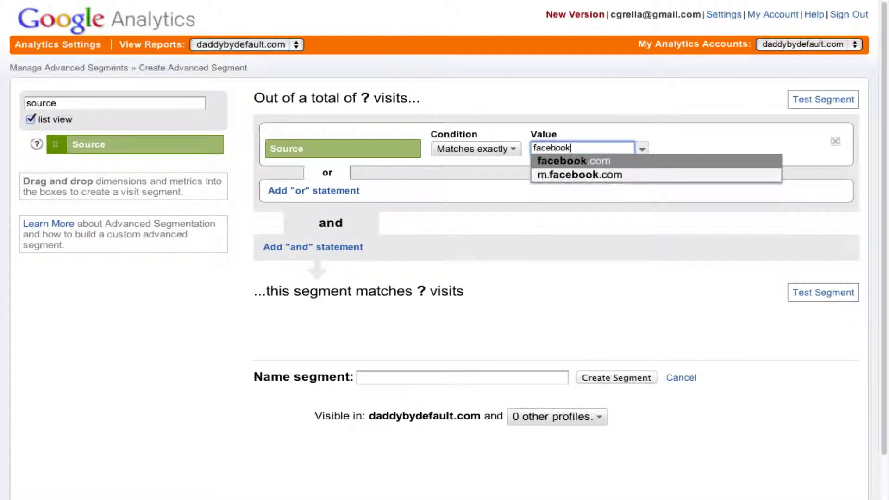
left_click(682, 132)
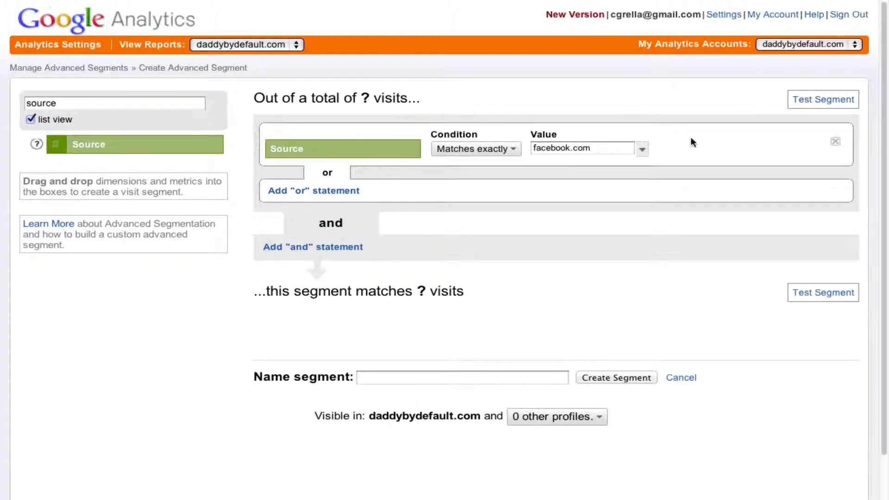
Name the segment "Social Media" and create it
left_click(833, 102)
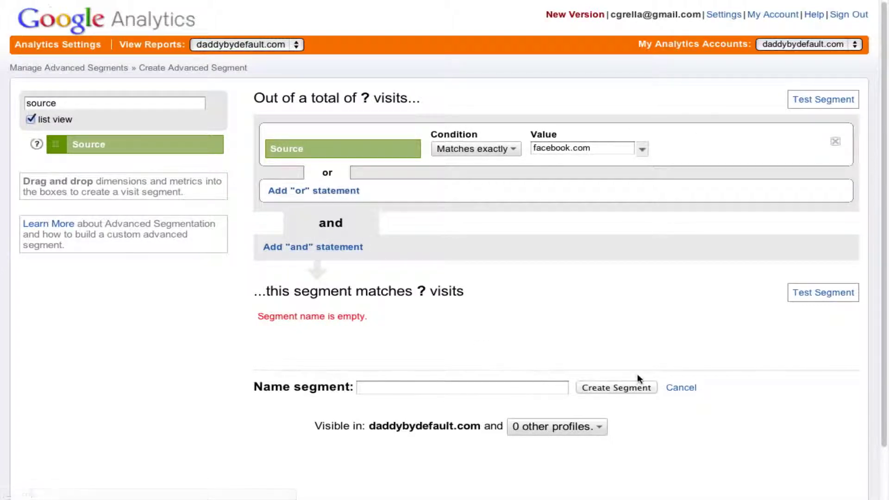
left_click(458, 388)
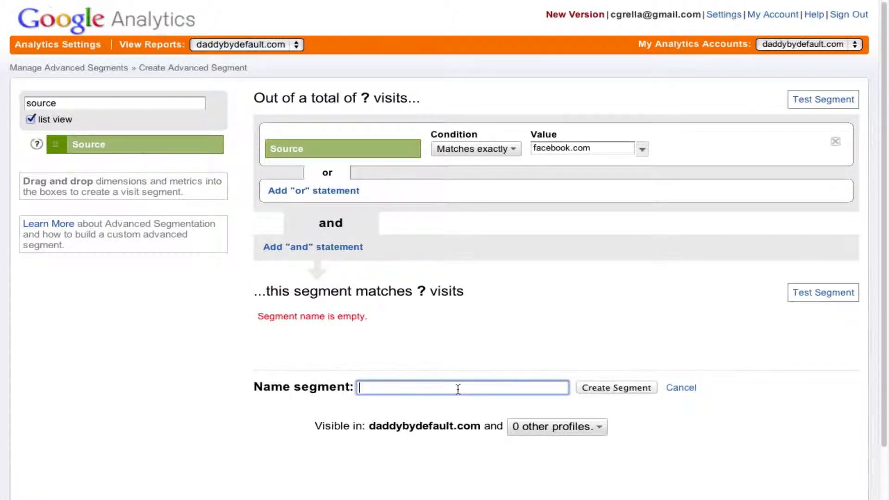
type("Social Media")
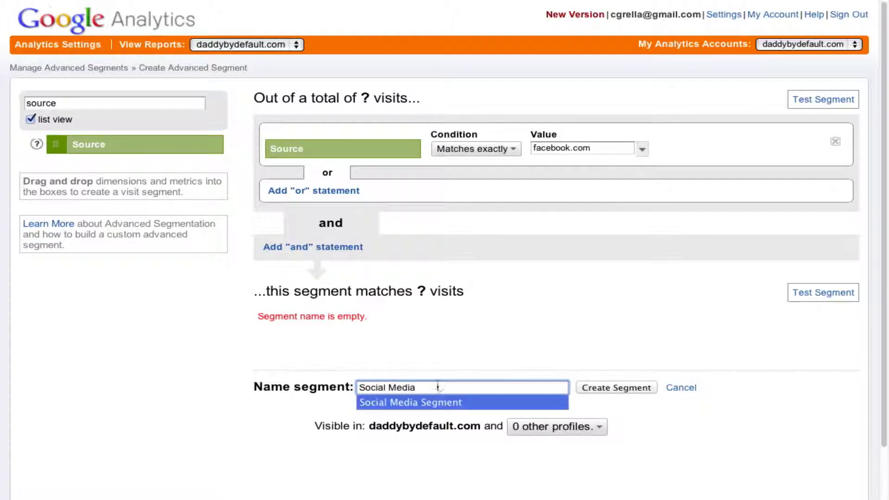
left_click(432, 361)
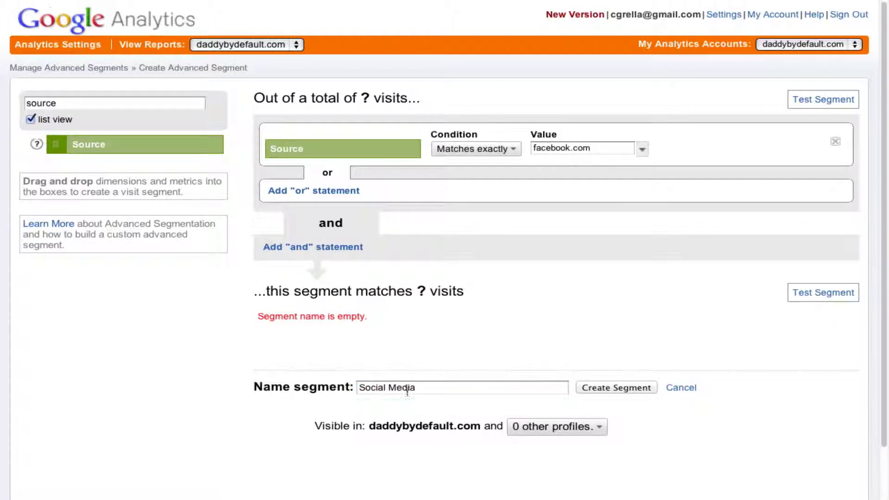
left_click(632, 388)
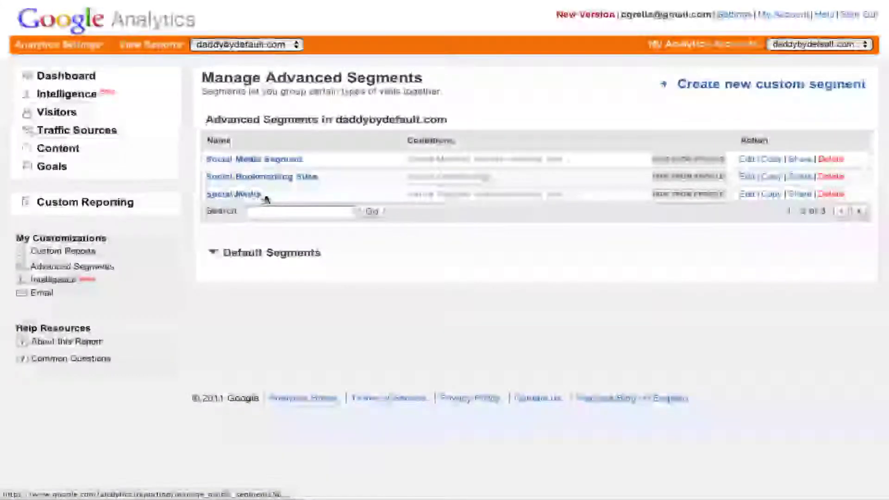
Open the Social Media segment for editing and test its facebook.com condition
left_click(745, 194)
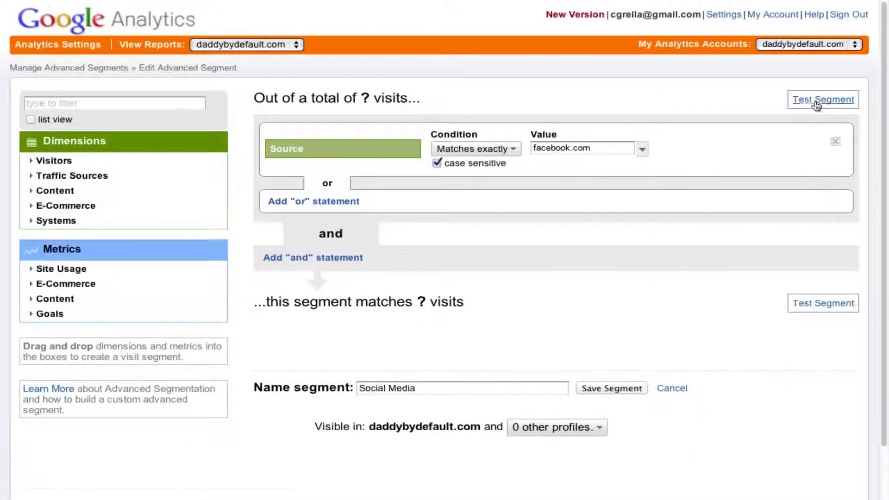
left_click(817, 104)
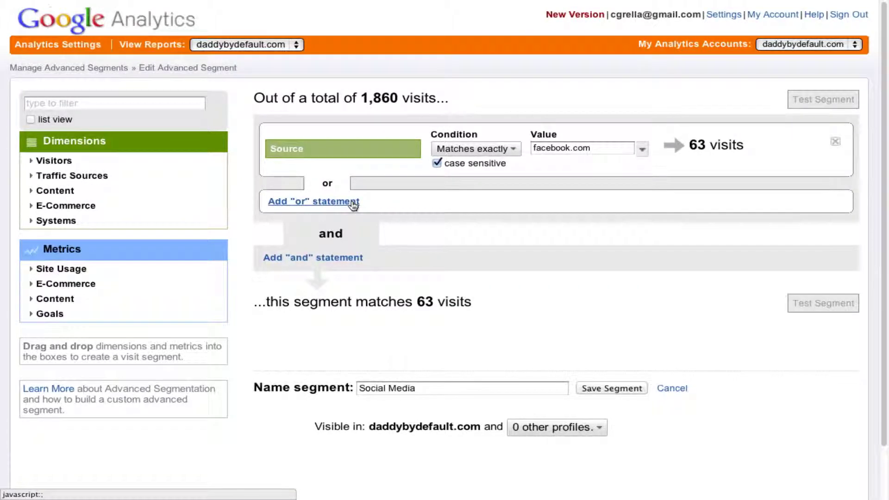
Add an "or" statement with the Source dimension, found by filtering the list for "source", matching exactly m.facebook.com
left_click(314, 203)
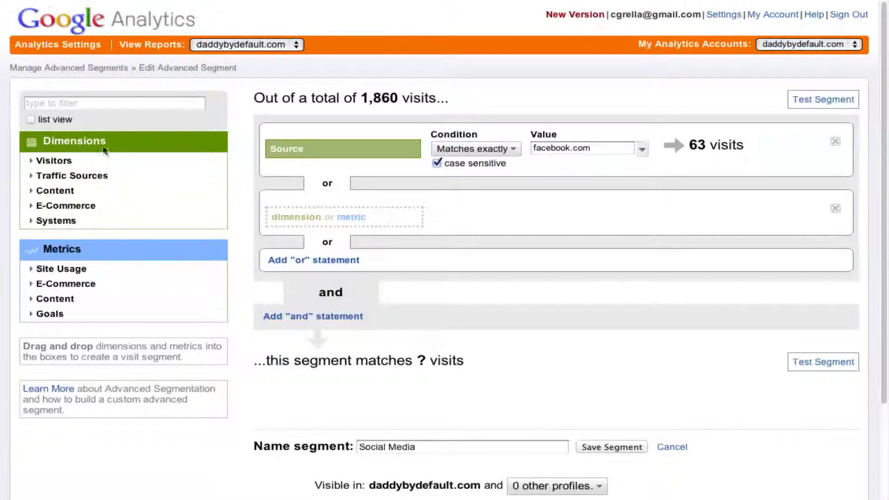
left_click(30, 119)
left_click(84, 102)
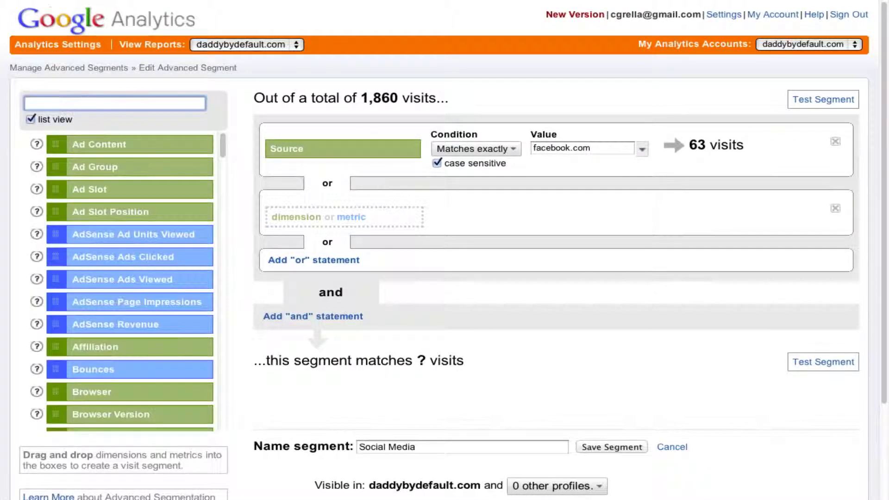
type("source")
left_click_drag(60, 144, 322, 216)
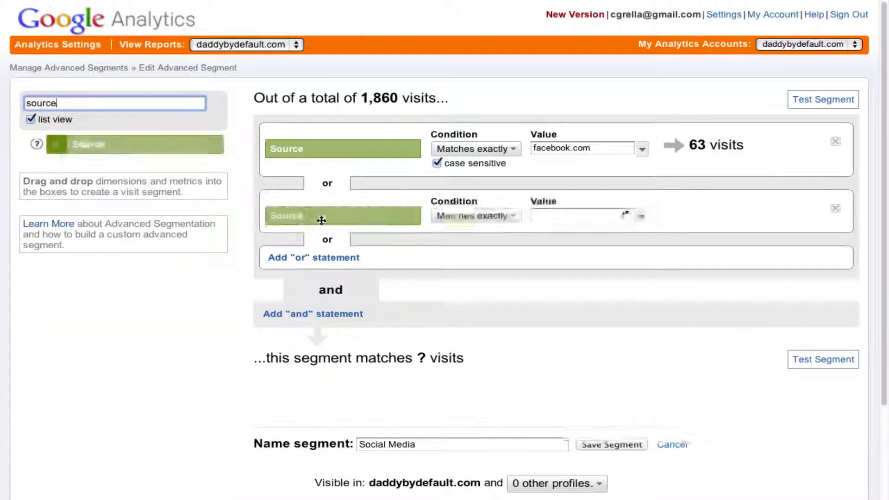
left_click(549, 215)
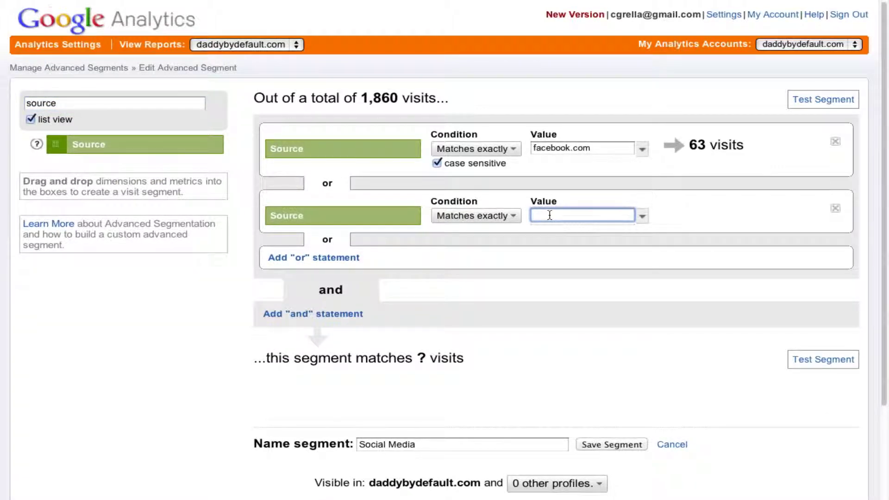
type("m.face")
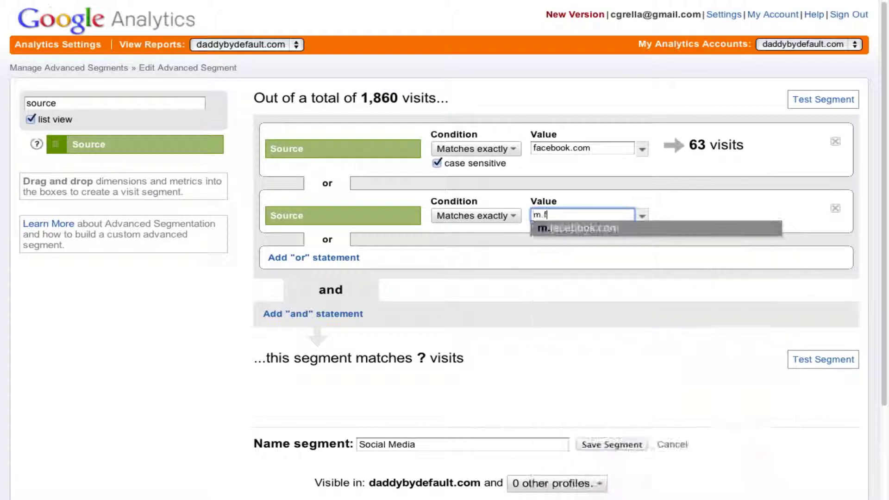
left_click(598, 228)
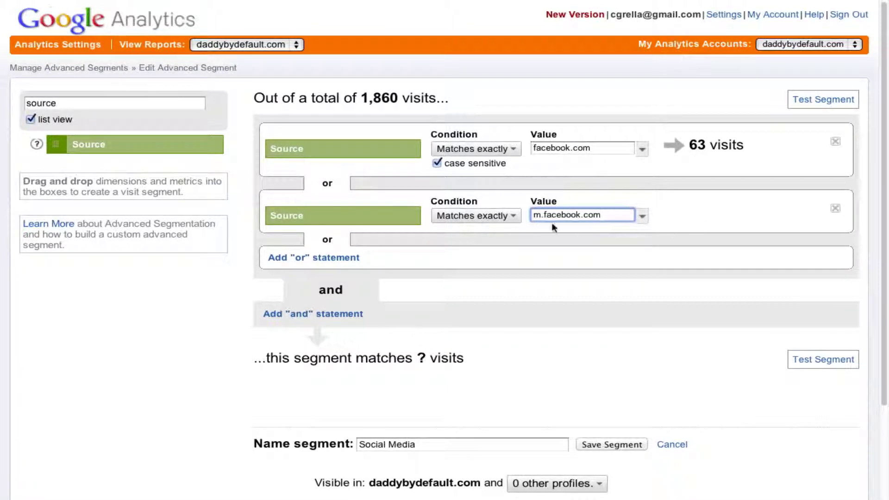
Add another "or" statement in which Source matches exactly twitter.com
left_click(321, 258)
left_click_drag(88, 143, 319, 274)
left_click(562, 271)
type("t")
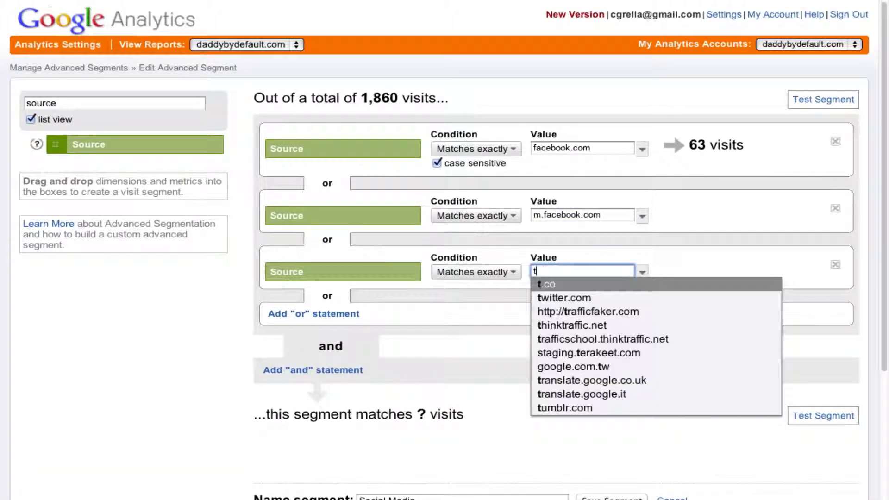
type("witter.com")
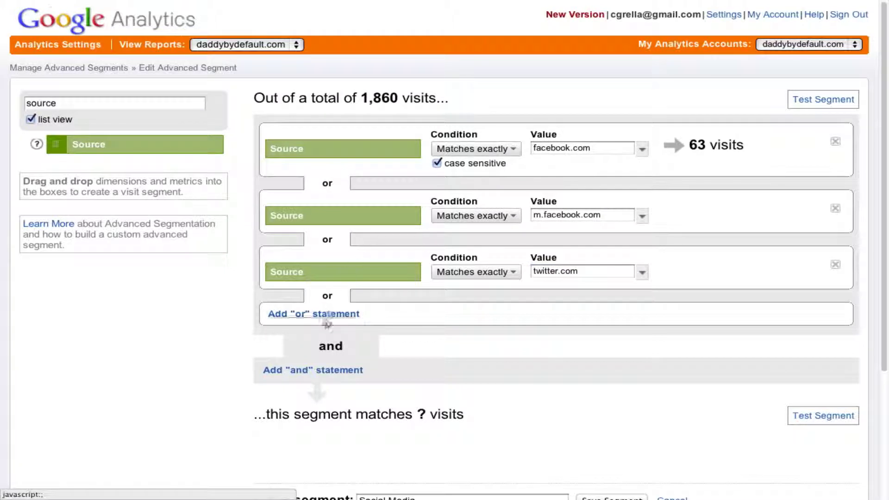
Add another "or" statement in which Source matches exactly t.co
left_click(324, 319)
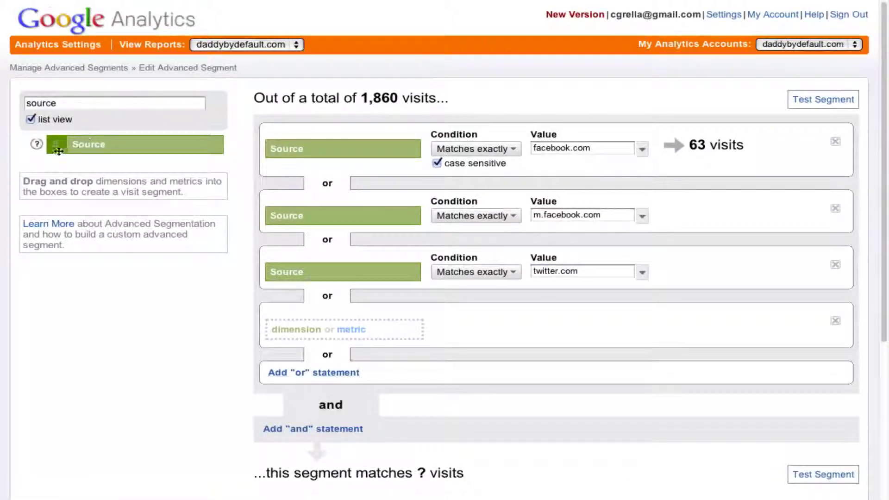
left_click_drag(86, 144, 319, 330)
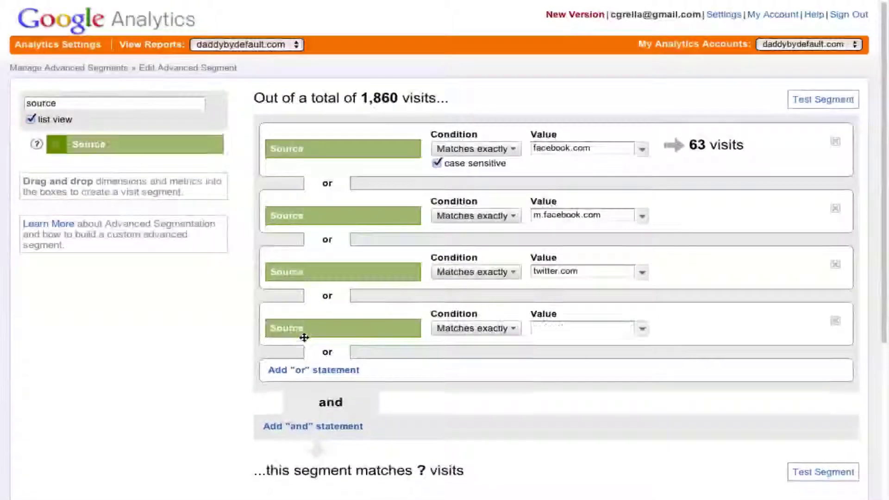
left_click(569, 327)
type("t.co")
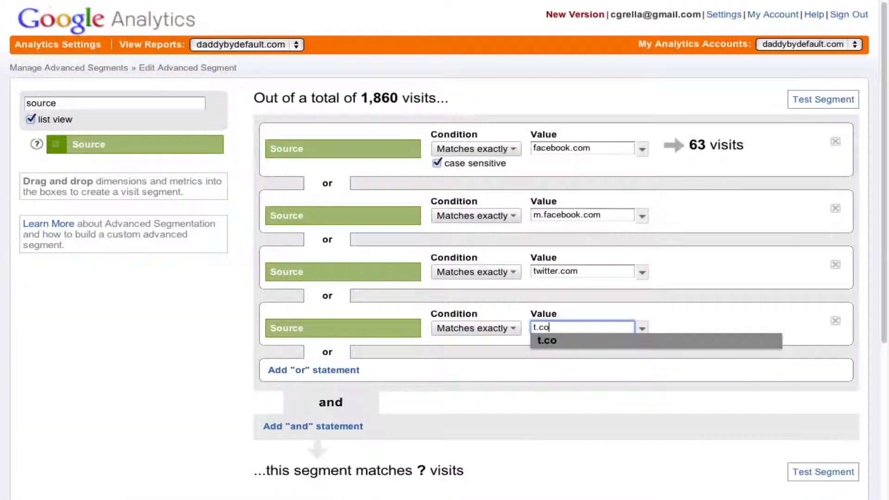
key("Tab")
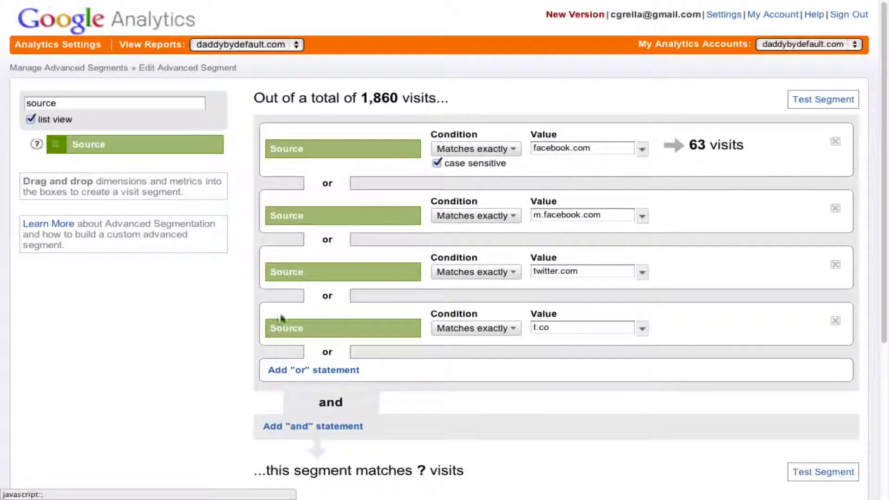
Add an "or" statement in which Source matches exactly plus.google.com, and save the segment
left_click(303, 371)
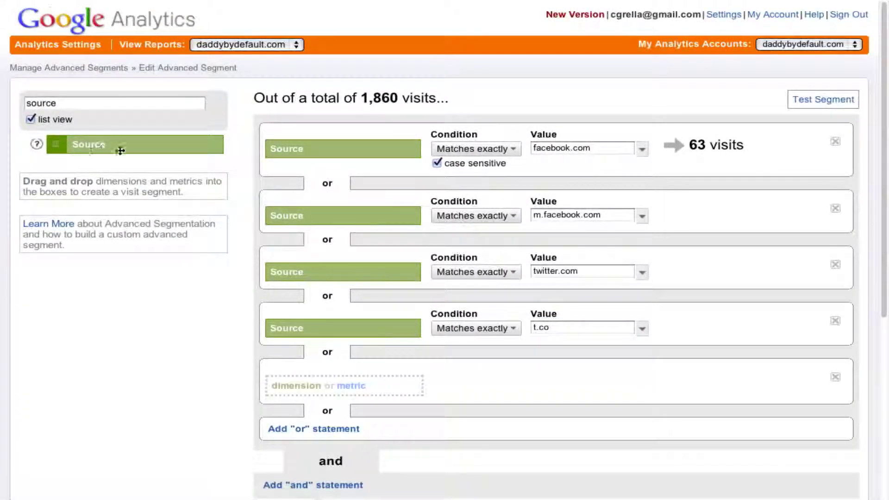
left_click_drag(120, 151, 328, 389)
left_click(564, 384)
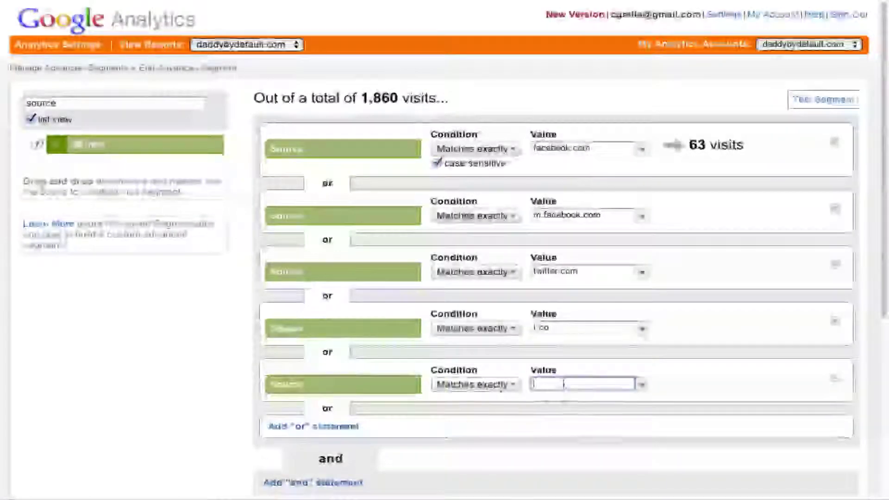
type("plus.google")
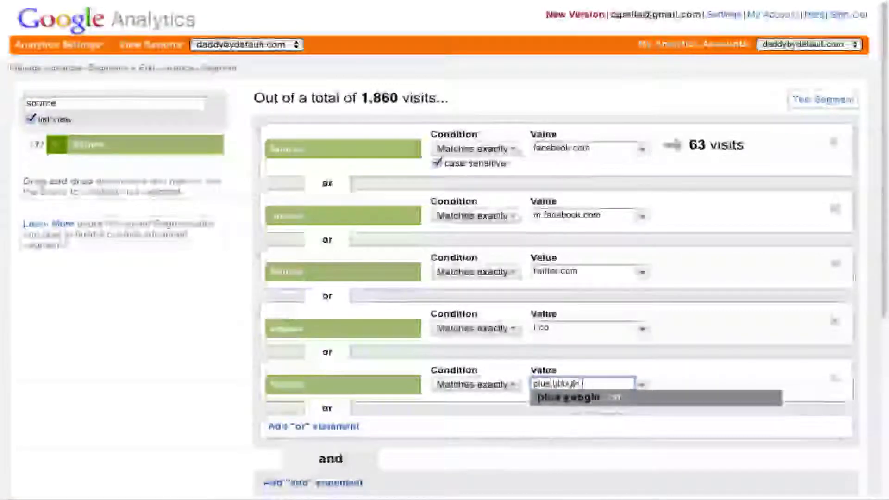
type(".com")
left_click(685, 369)
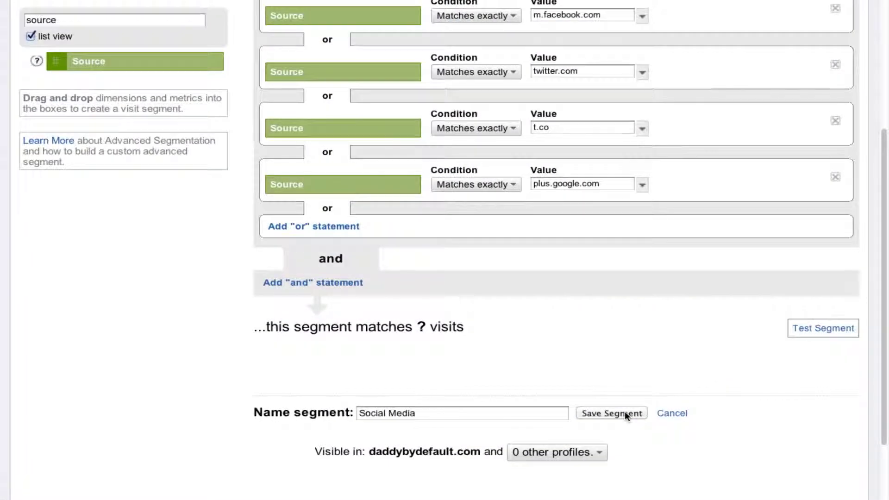
left_click(625, 411)
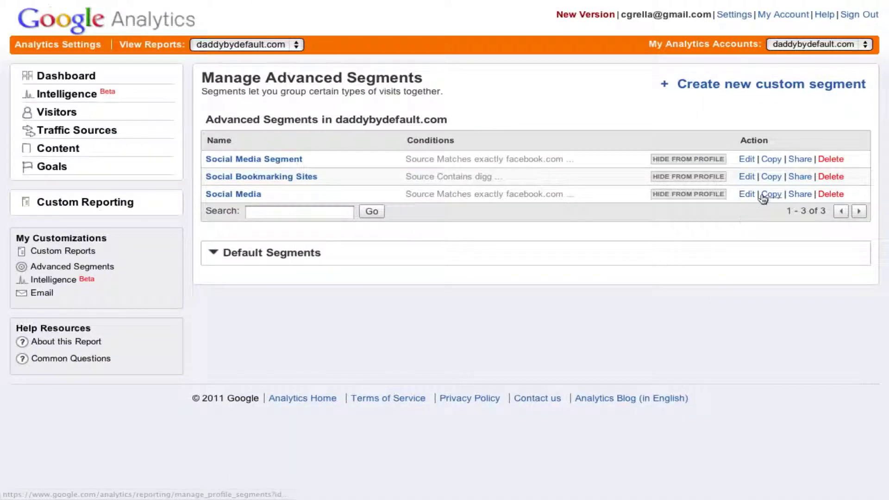
Reopen the Social Media segment for editing, test it, and examine the visits matched per source and overall
left_click(744, 195)
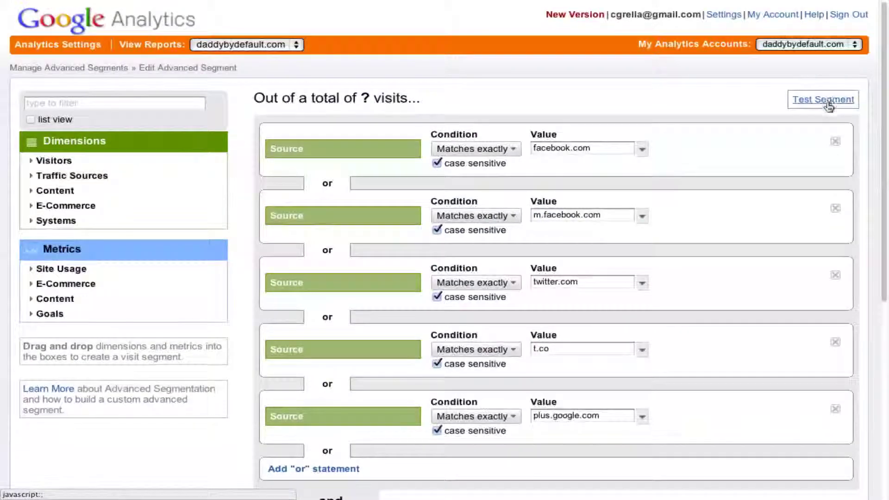
left_click(795, 100)
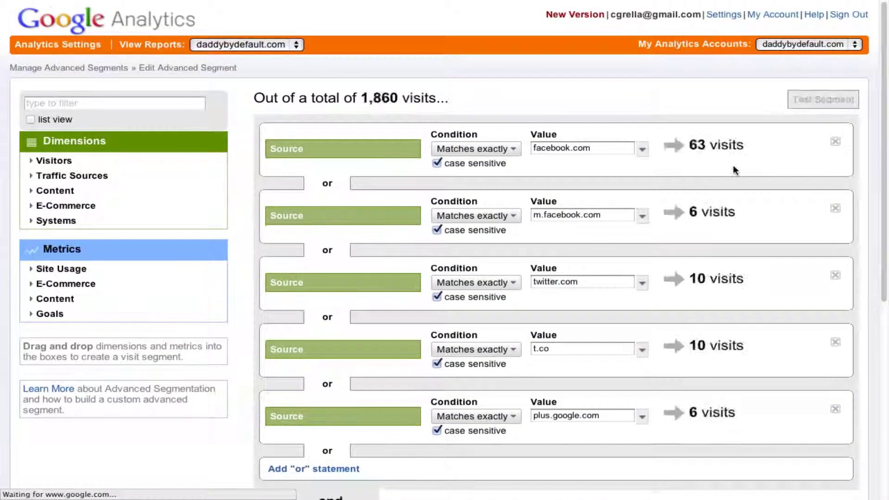
scroll(715, 184, "down", 3)
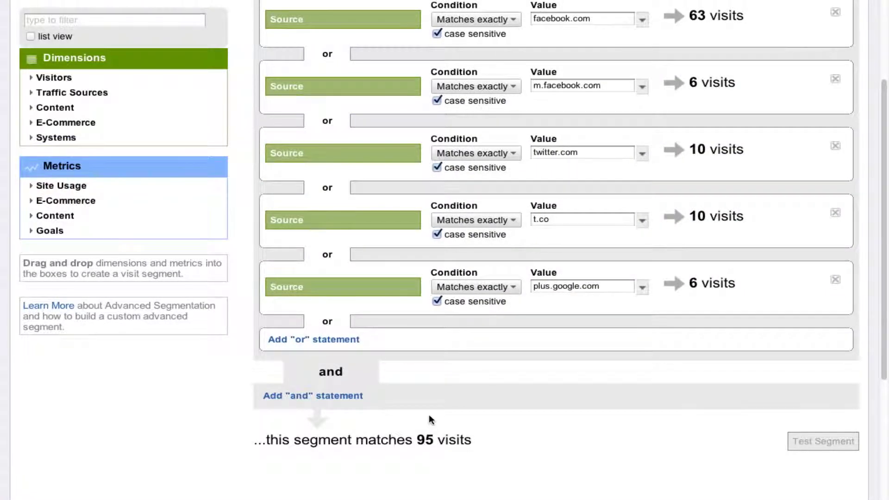
scroll(429, 415, "up", 3)
scroll(429, 415, "down", 6)
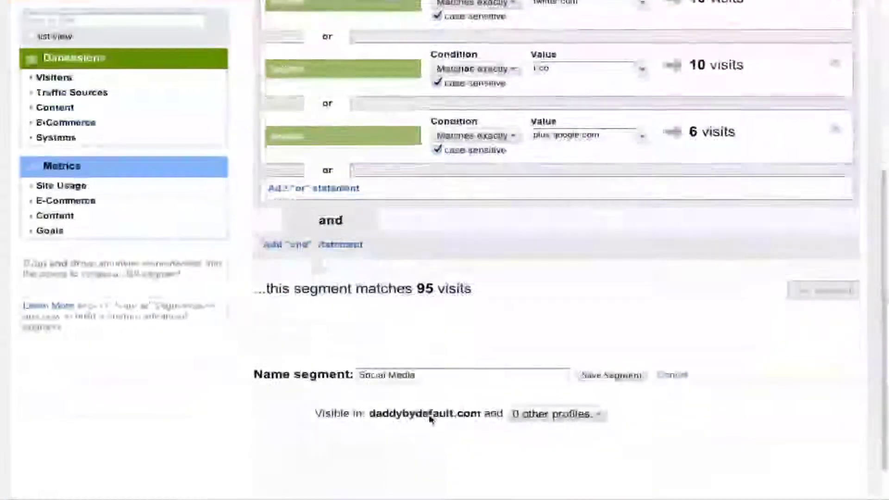
Save the Social Media segment and open the dashboard with that segment applied
left_click(616, 375)
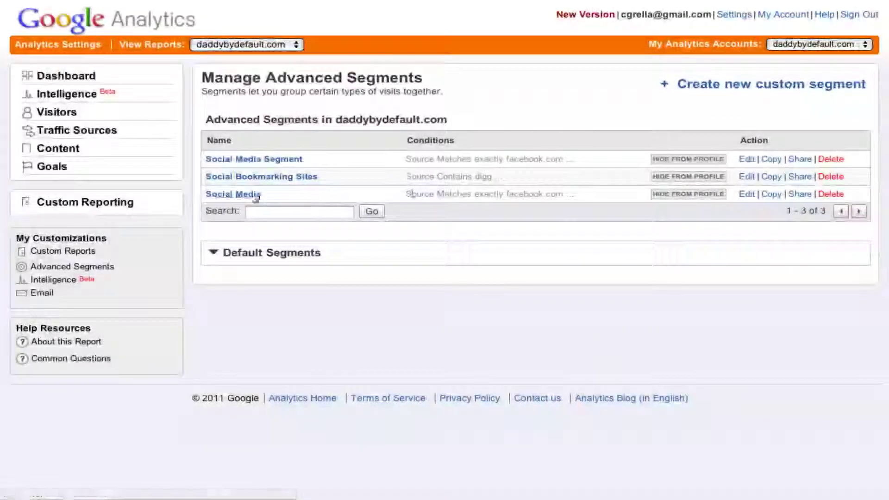
left_click(244, 195)
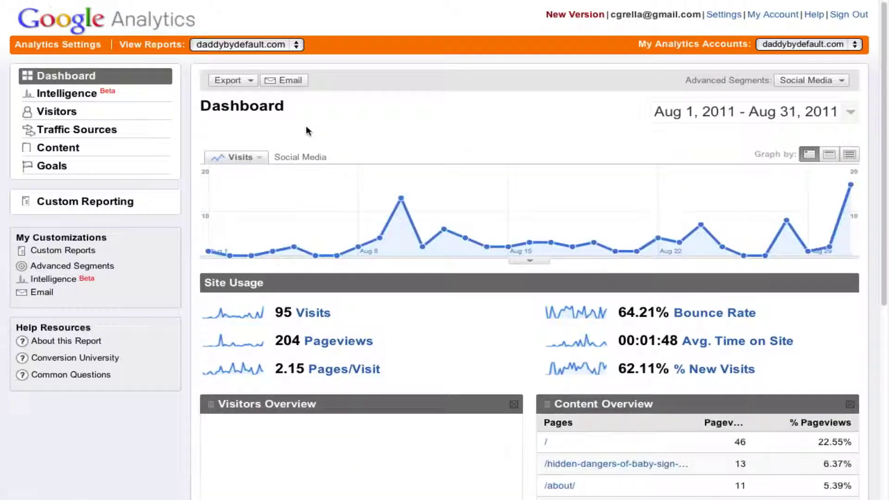
Examine the dashboard's site usage figures, content overview, traffic sources and map overlay for the Social Media segment
scroll(352, 163, "down", 3)
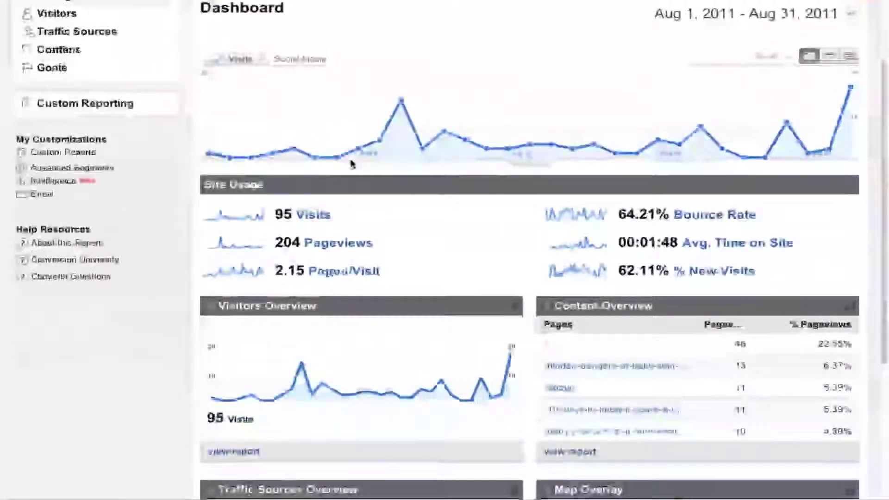
scroll(352, 163, "down", 6)
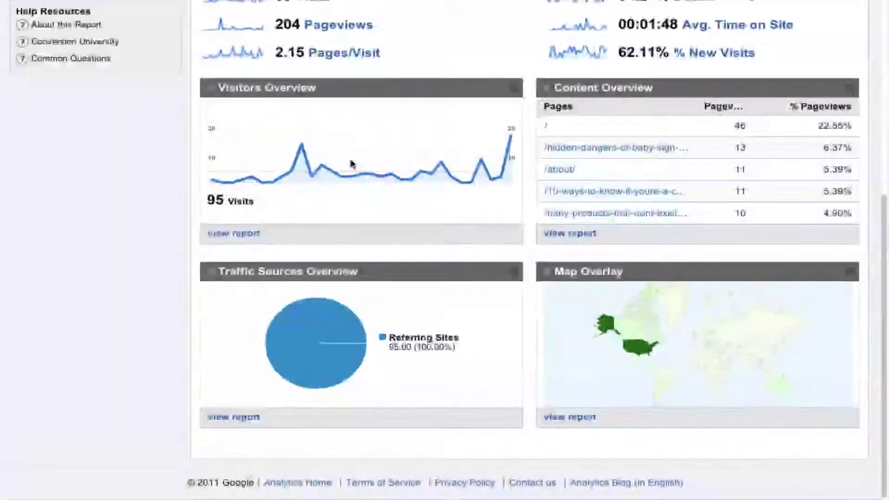
scroll(350, 163, "up", 9)
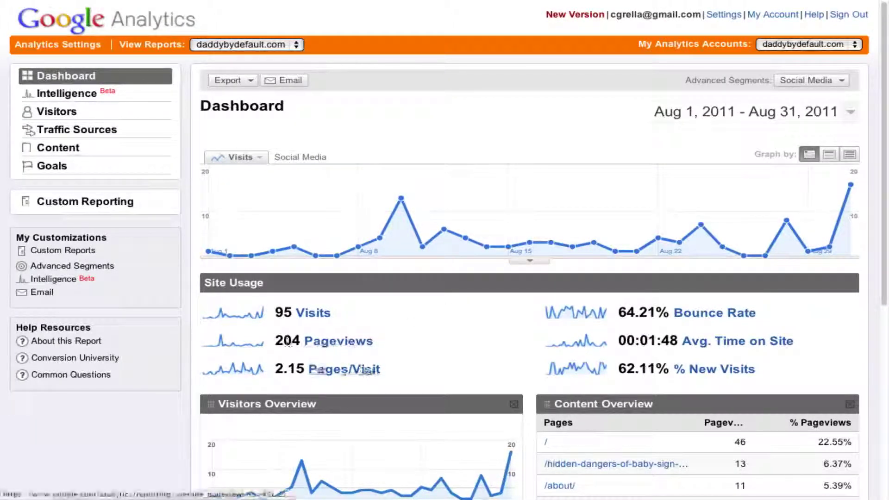
scroll(505, 371, "down", 2)
scroll(504, 370, "down", 2)
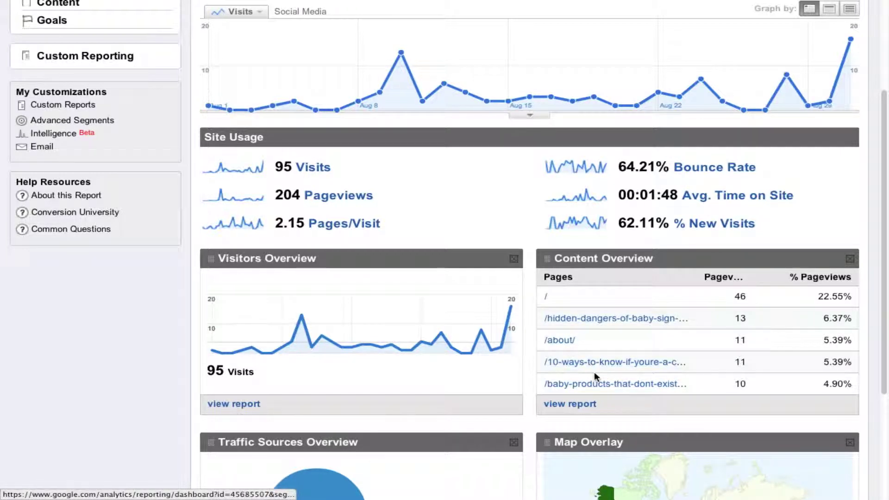
scroll(594, 371, "down", 1)
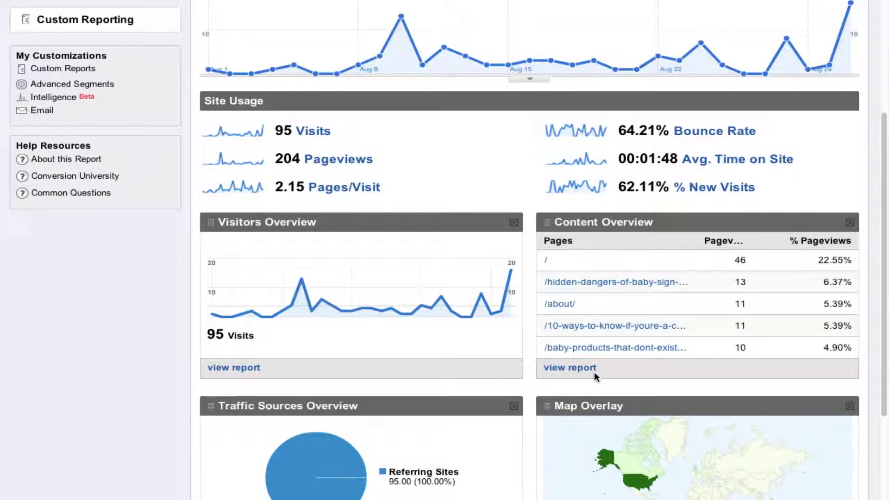
scroll(594, 371, "down", 3)
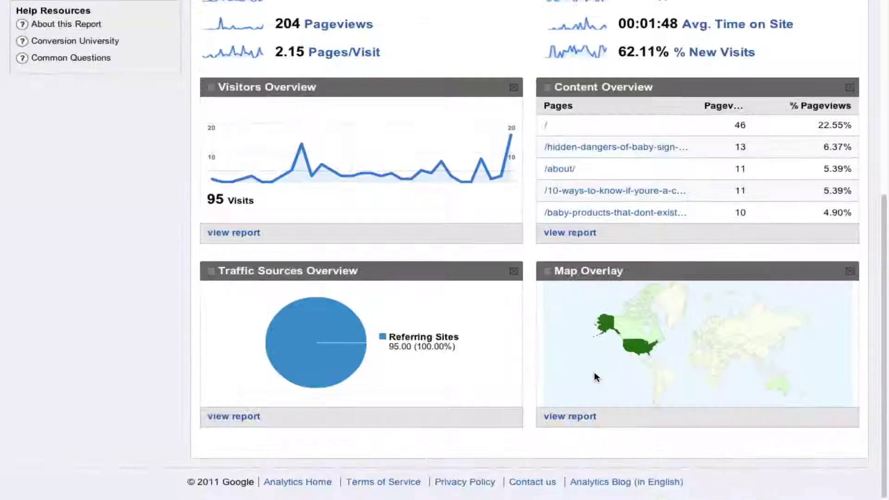
Open the full traffic sources report from the dashboard's Traffic Sources Overview and examine the segment's figures for each source
left_click(234, 416)
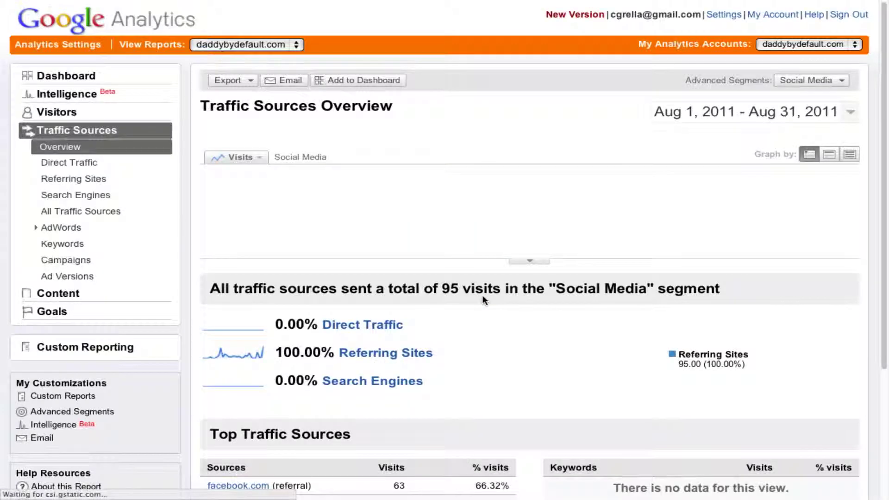
scroll(482, 296, "down", 3)
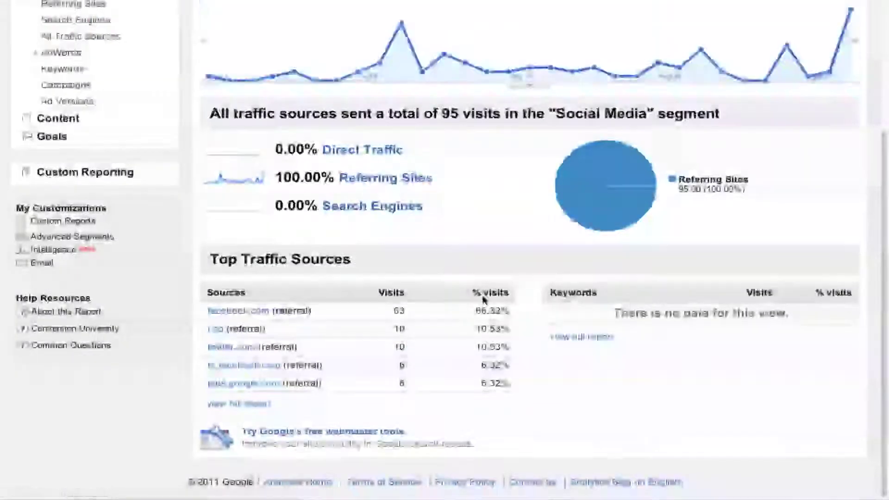
left_click(261, 408)
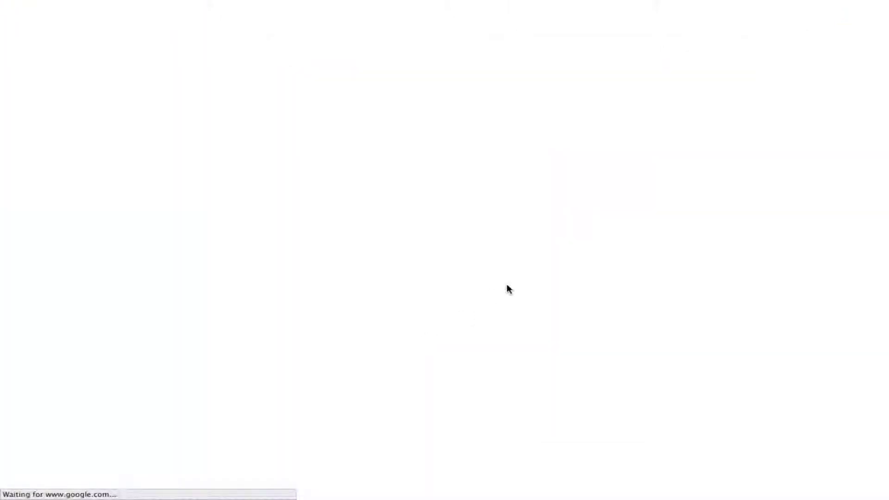
scroll(508, 289, "down", 3)
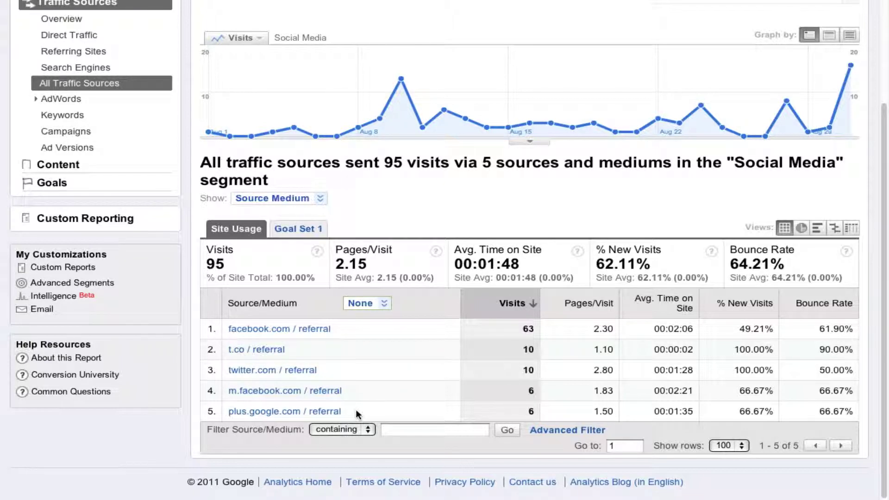
scroll(356, 409, "up", 1)
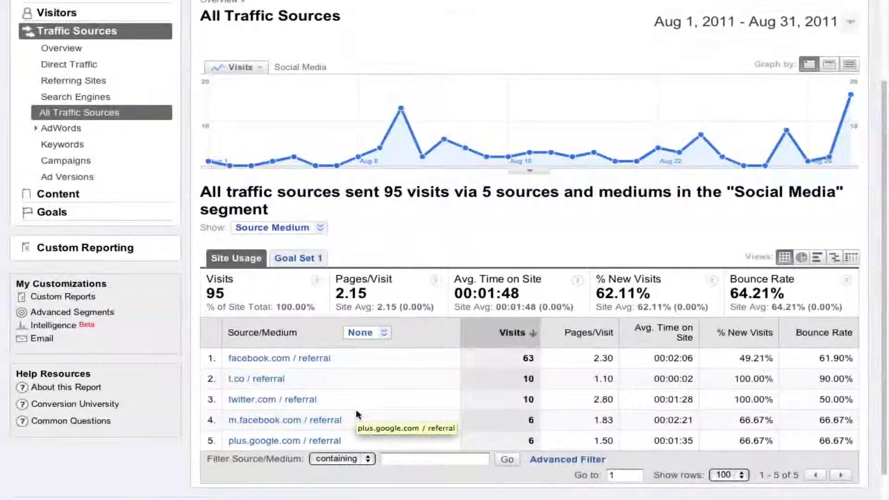
scroll(356, 413, "down", 1)
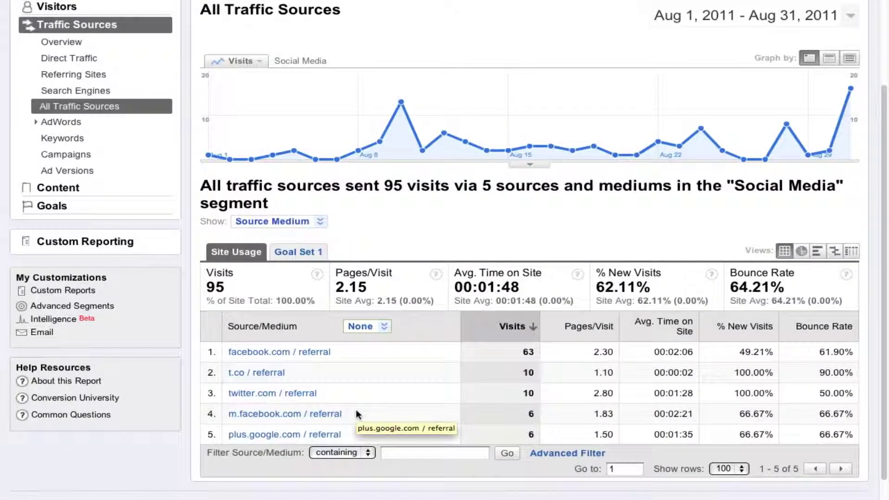
scroll(356, 410, "up", 2)
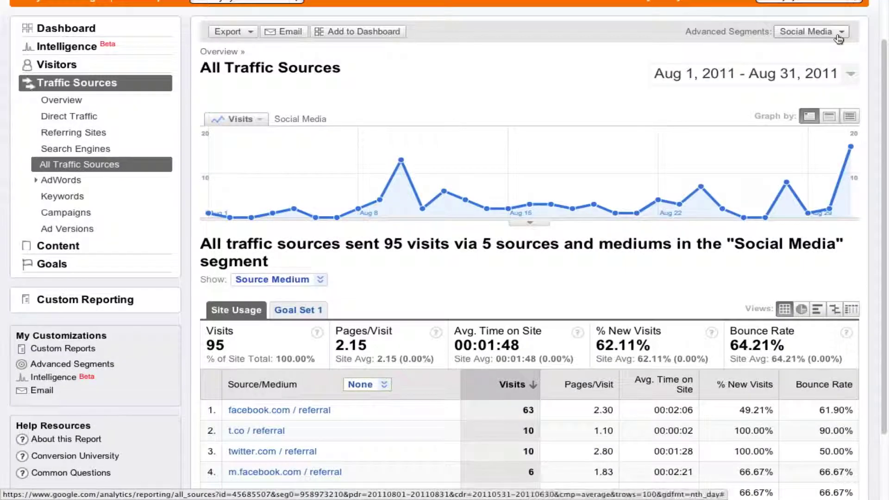
Apply the All Visits segment alongside Social Media and compare both segments' daily visits on the graph
left_click(839, 38)
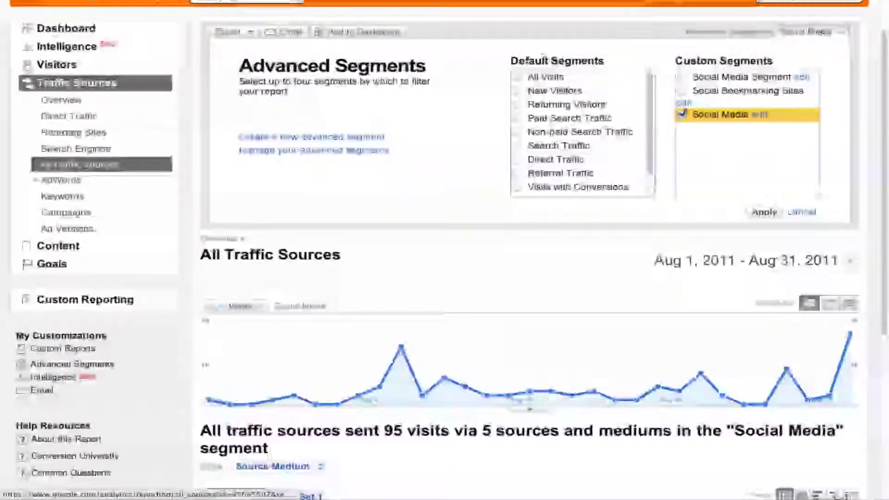
left_click(518, 77)
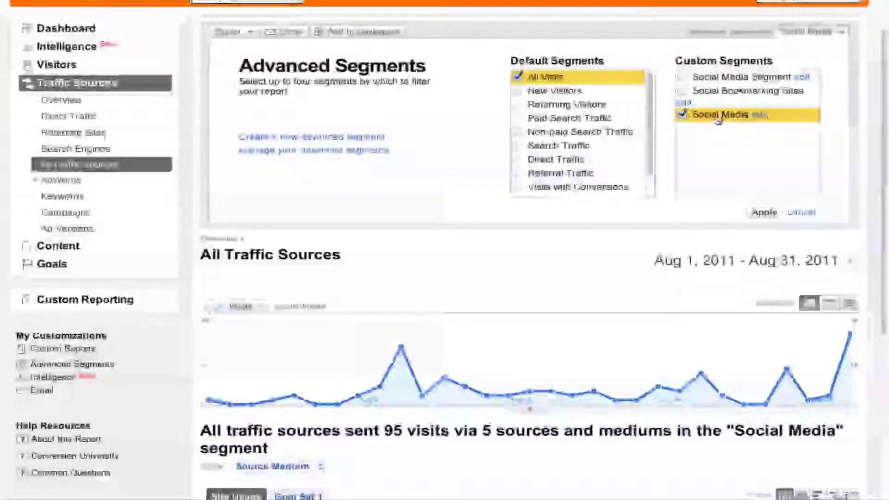
left_click(765, 212)
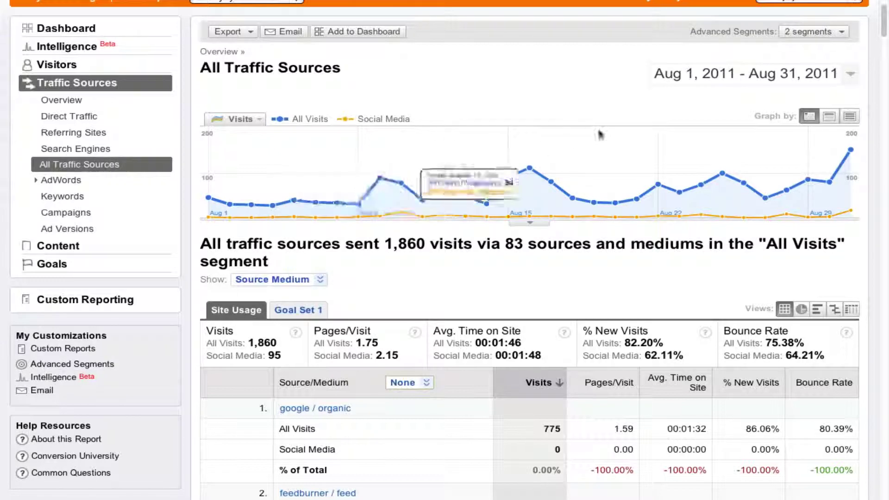
mouse_move(857, 218)
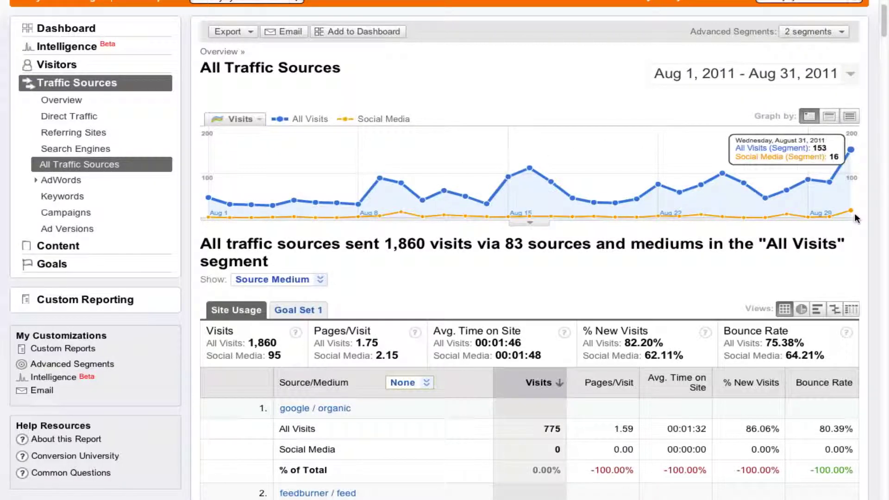
mouse_move(530, 169)
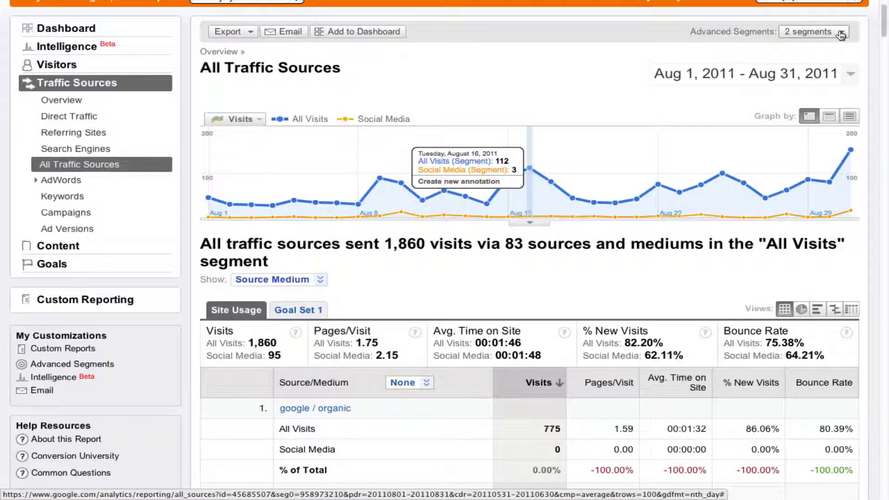
Start a new custom advanced segment and add the Source dimension as its first condition
left_click(73, 365)
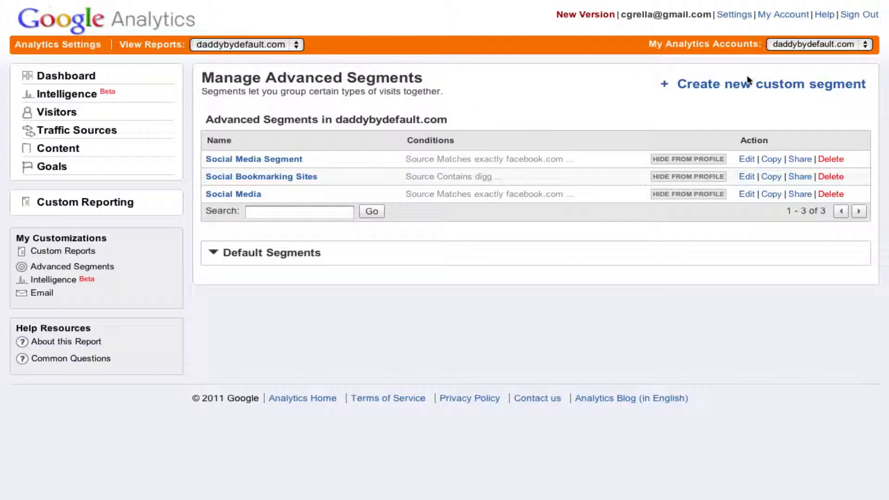
left_click(753, 85)
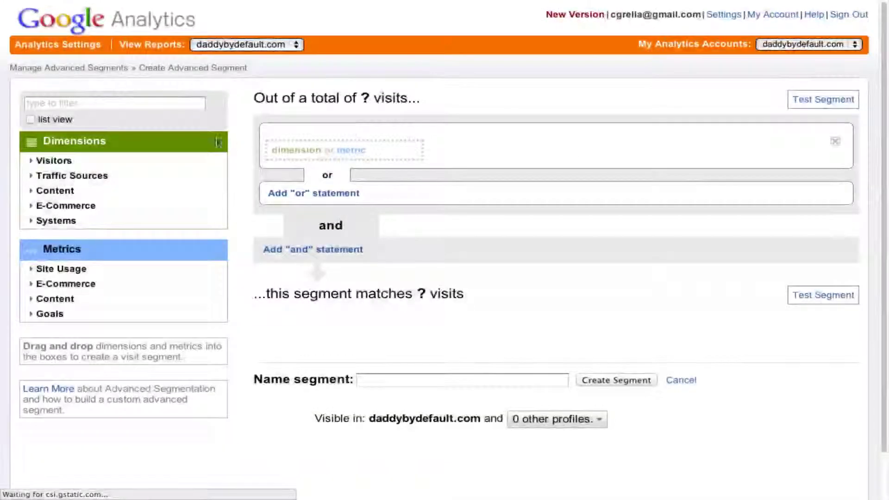
left_click(104, 104)
type("sour")
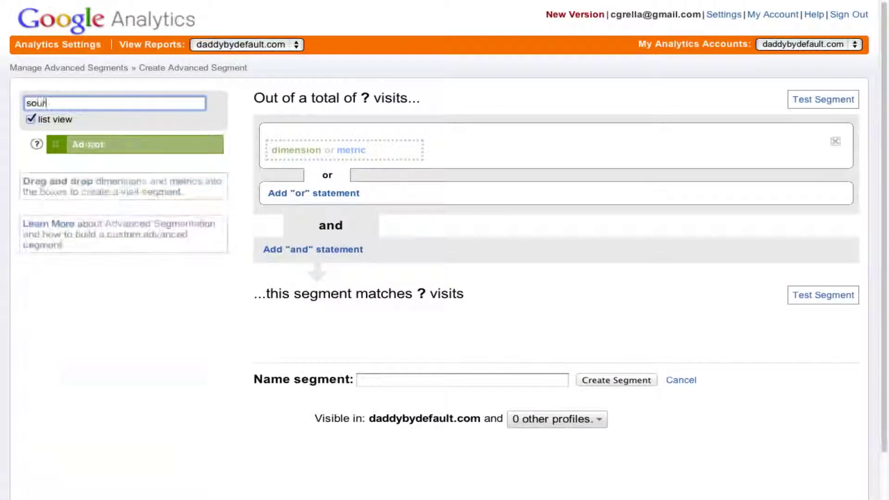
type("ce")
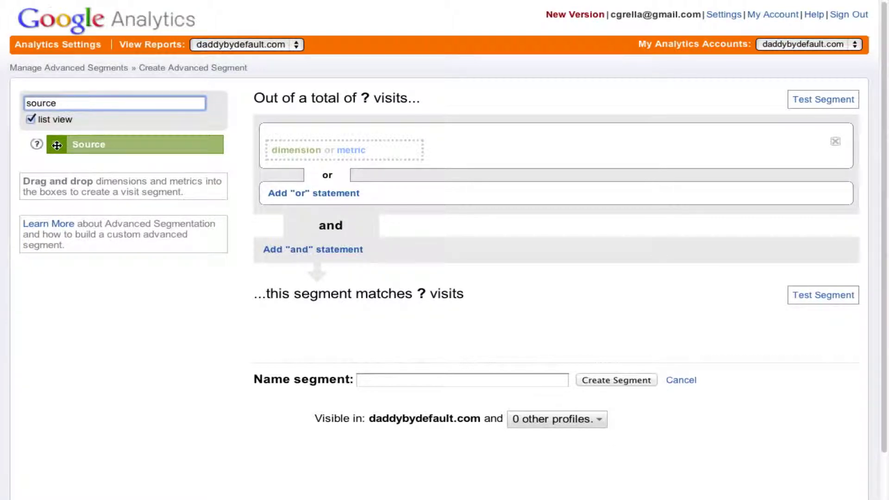
left_click_drag(56, 145, 299, 147)
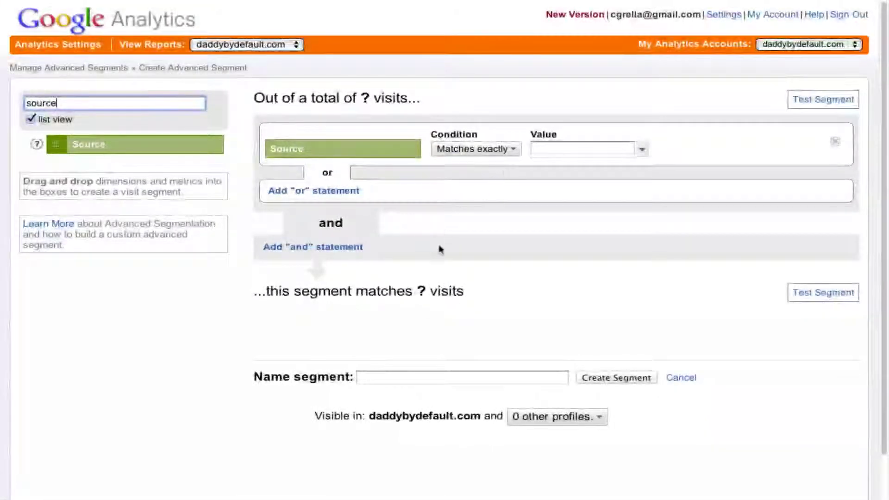
Name the new segment "Social Bookmarking" and try to create it
left_click(418, 377)
type("Socai")
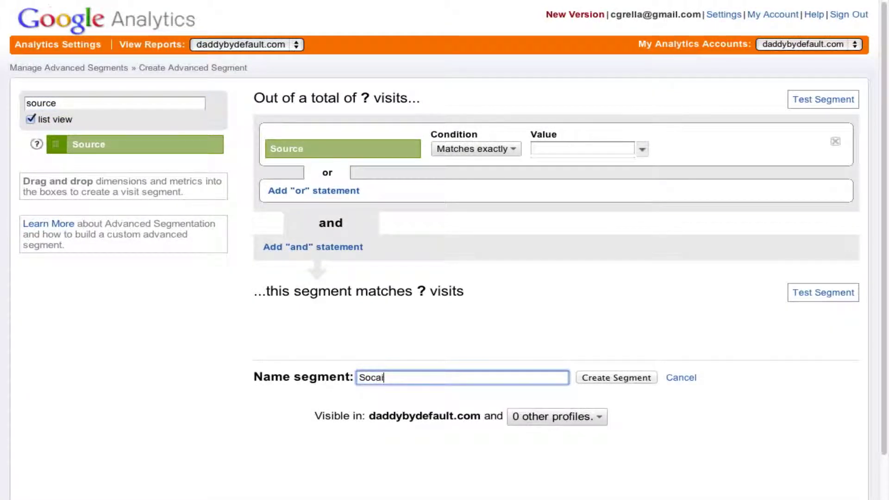
key("BackSpace")
key("BackSpace")
type("ial Bookmarking")
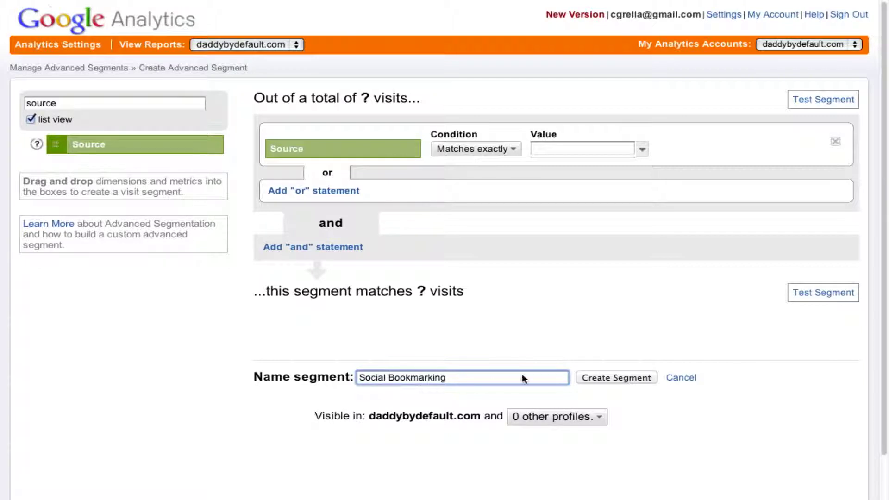
left_click(620, 378)
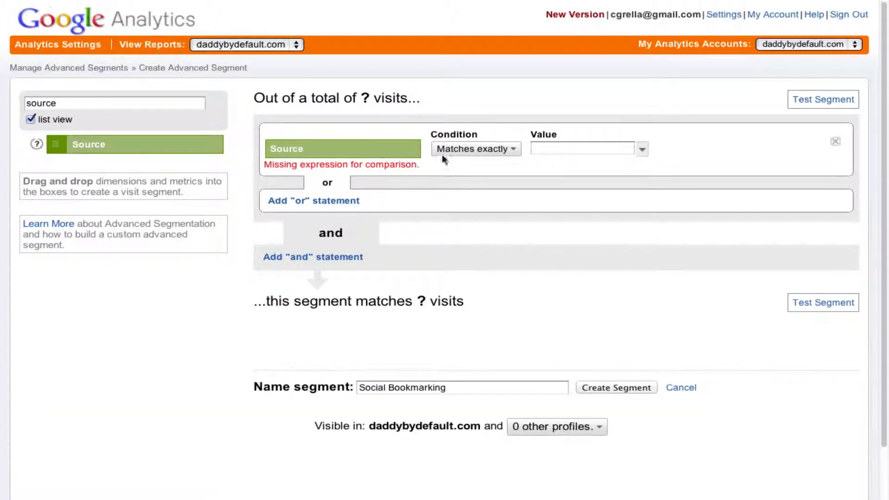
Set the first Source value to digg.com and add an "or" statement in which Source matches exactly reddit.com
left_click(557, 149)
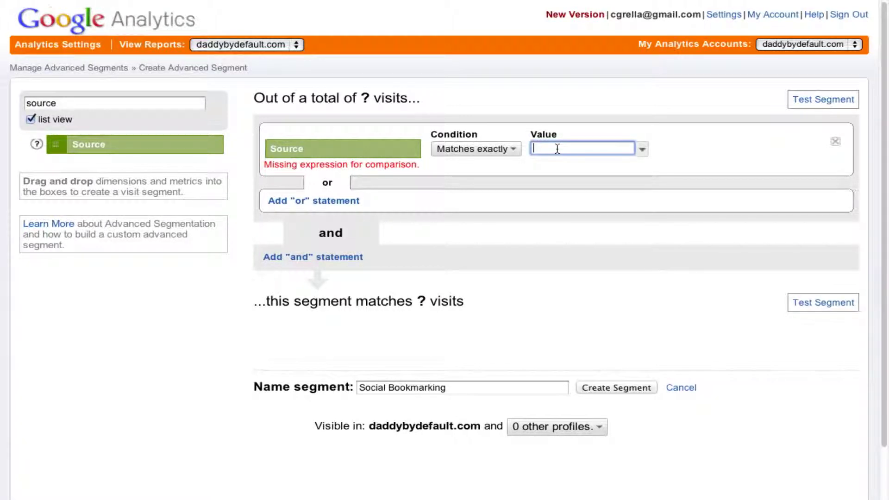
type("digg.com")
left_click_drag(130, 143, 301, 197)
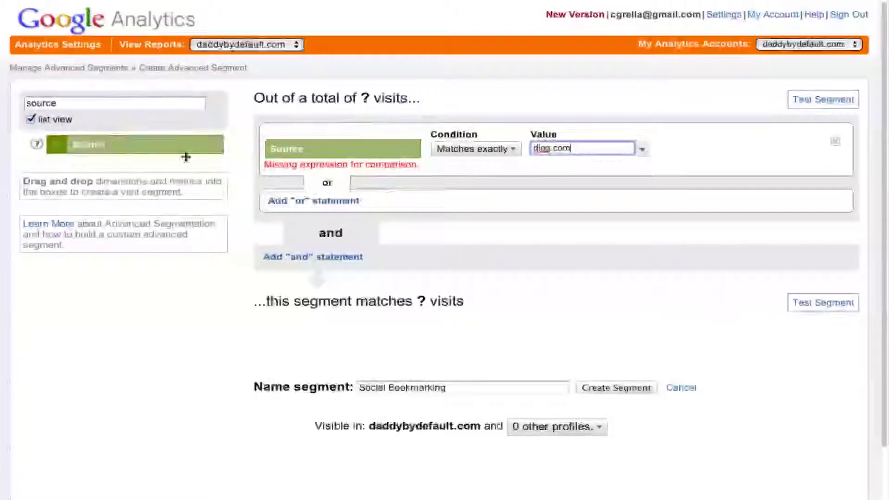
left_click(297, 202)
left_click_drag(187, 153, 345, 216)
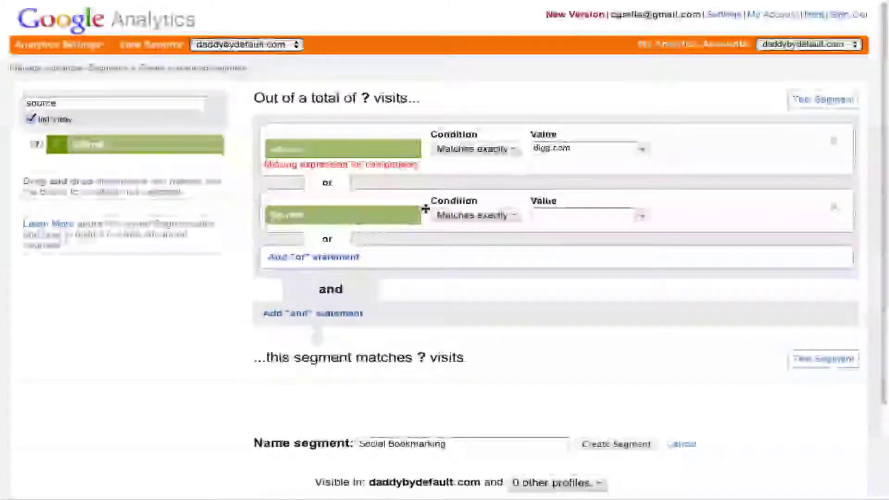
left_click(562, 215)
type("mddit.com")
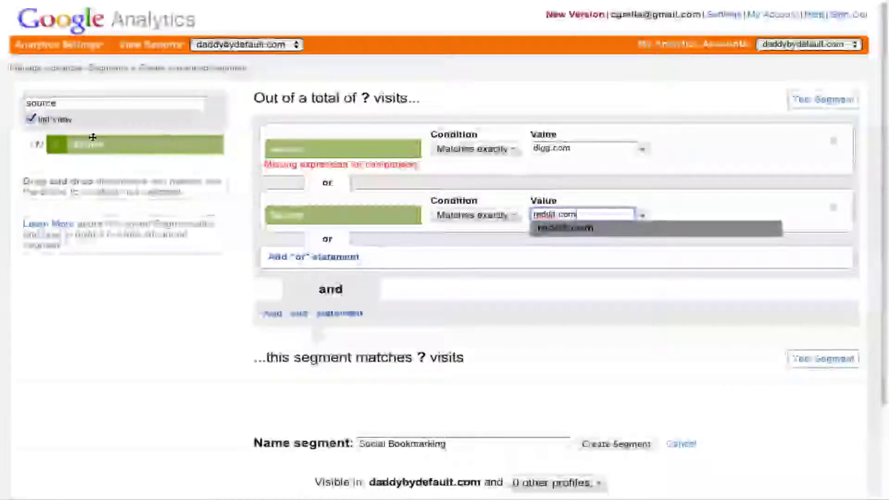
Add a third "or" statement in which Source matches exactly squidoo.com
left_click(310, 257)
left_click_drag(58, 144, 304, 264)
left_click(579, 272)
type("s")
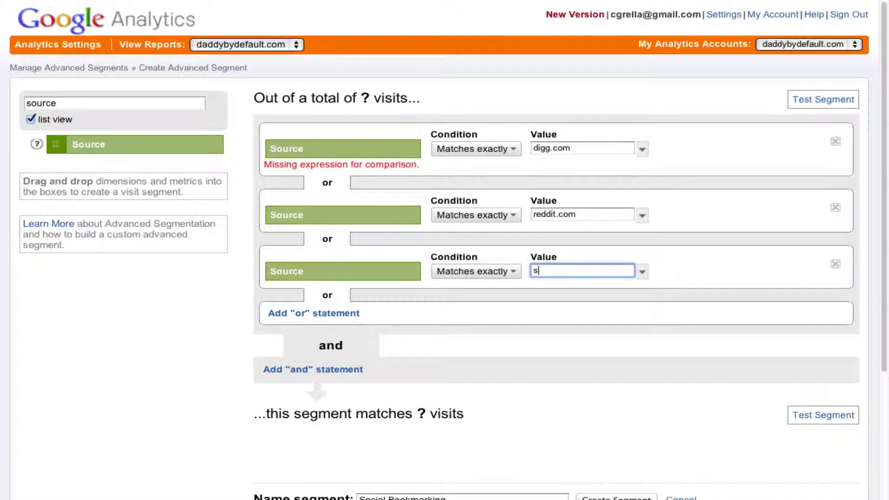
type("quidoo.com")
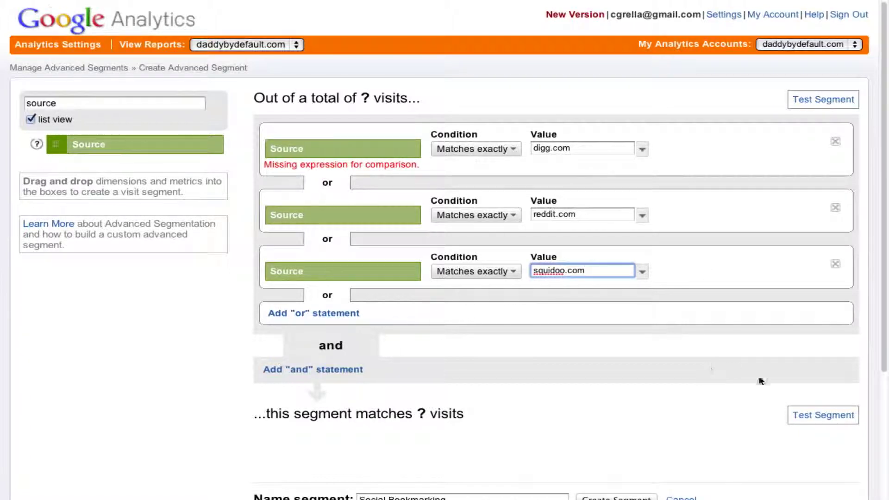
Create the Social Bookmarking segment and reopen it for editing to test the visits matched per source
scroll(540, 397, "down", 5)
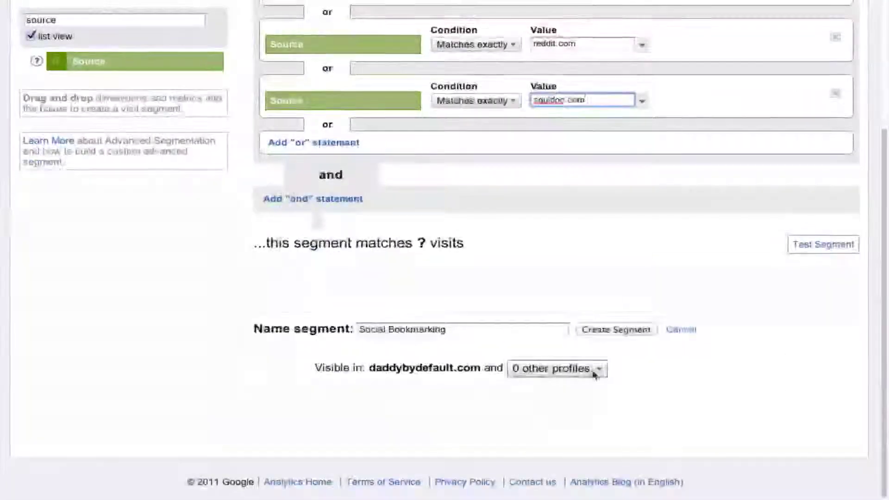
left_click(600, 330)
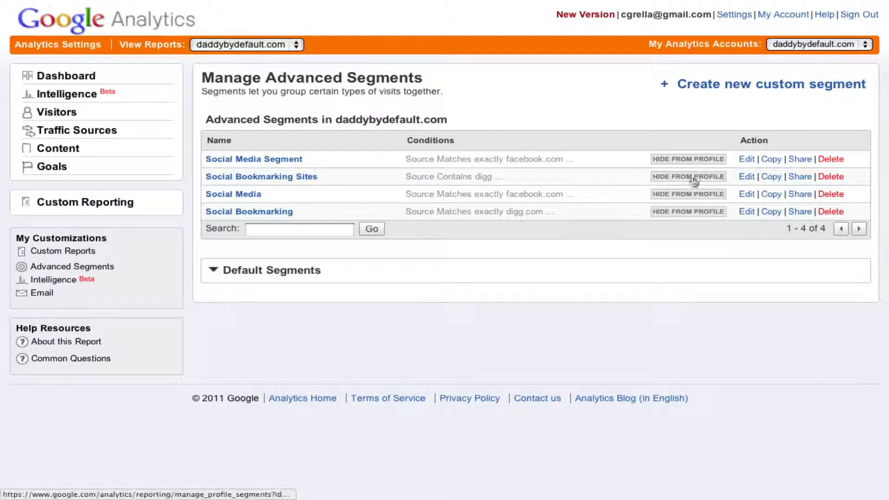
left_click(745, 212)
left_click(825, 100)
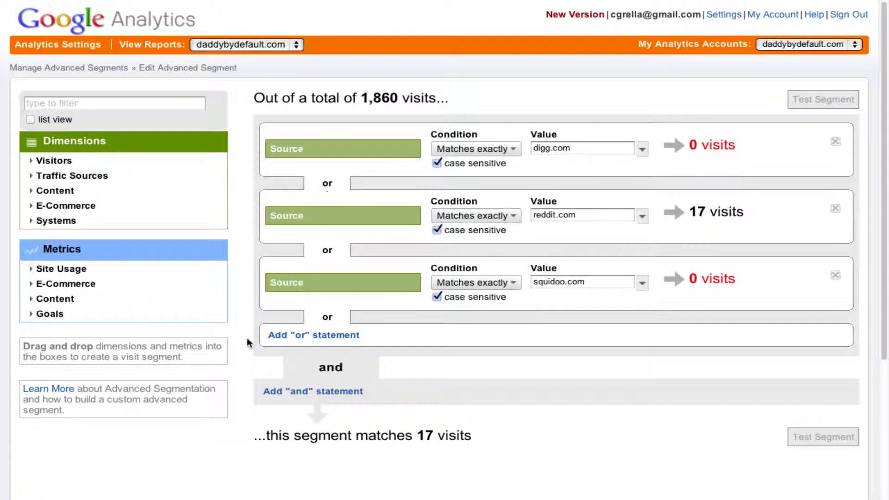
Add a fourth "or" statement to the segment in which Source matches exactly hubpages.com
left_click(283, 337)
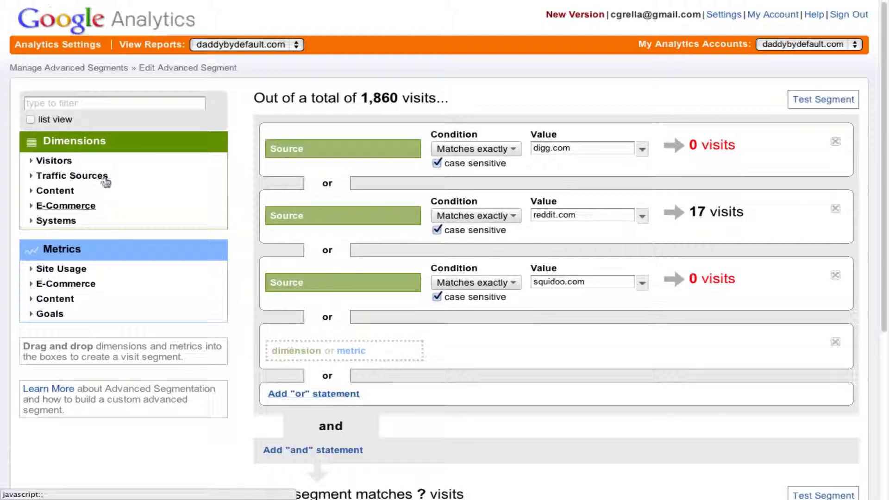
left_click(69, 104)
type("slur")
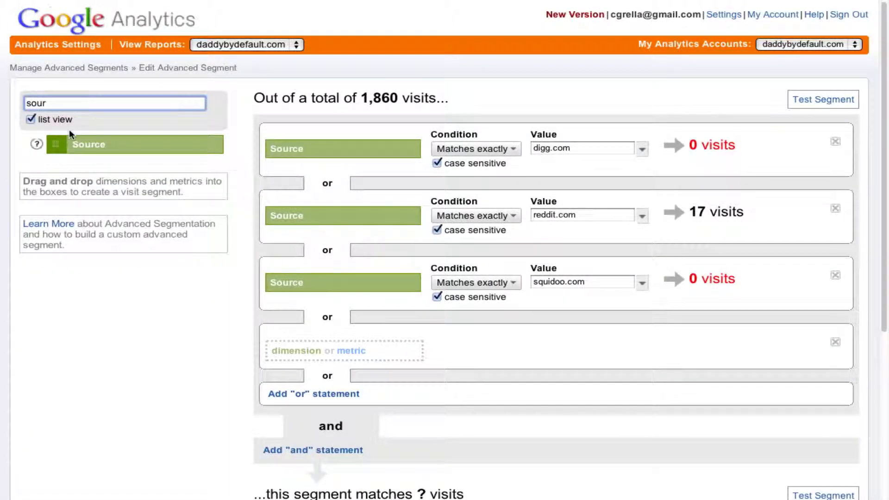
left_click_drag(70, 139, 343, 351)
left_click(558, 350)
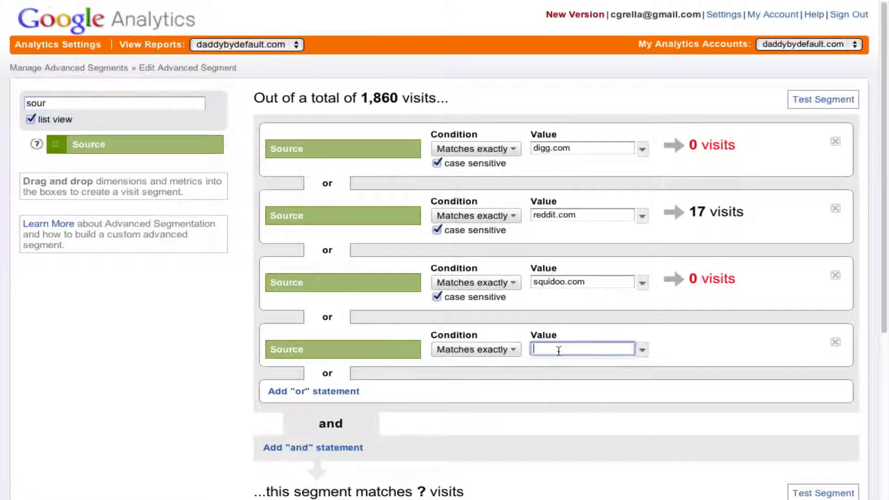
type("hubpages.com")
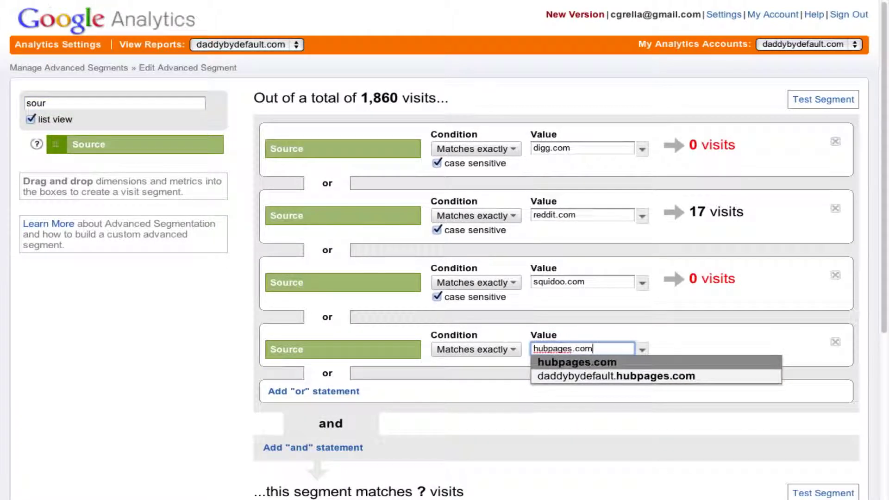
left_click(710, 341)
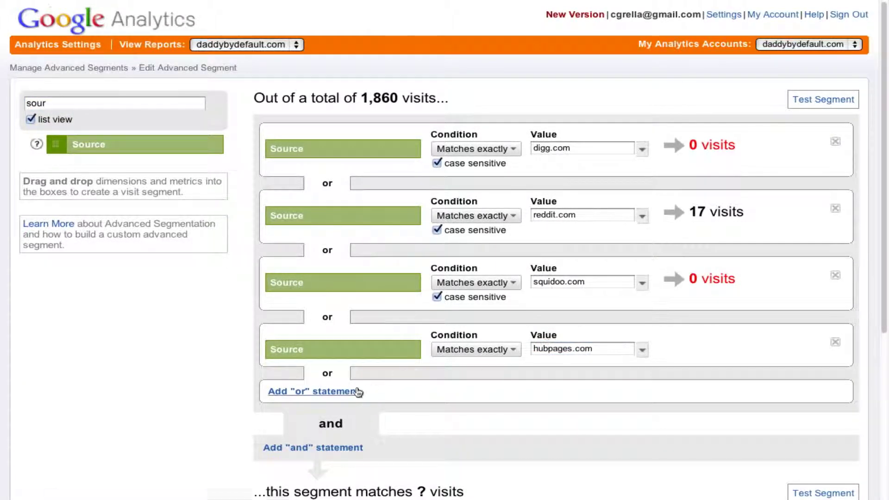
Test the visits matched by the edited Social Bookmarking segment and save its changes
left_click(800, 486)
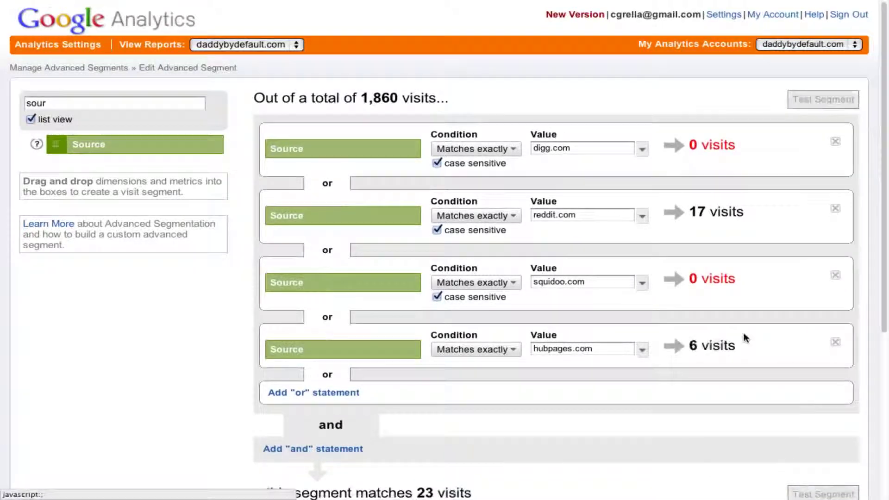
scroll(697, 351, "down", 4)
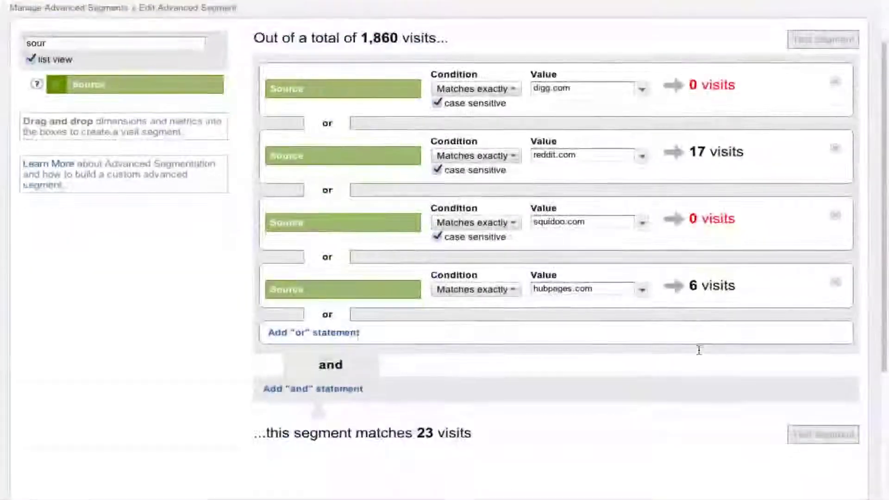
left_click(630, 405)
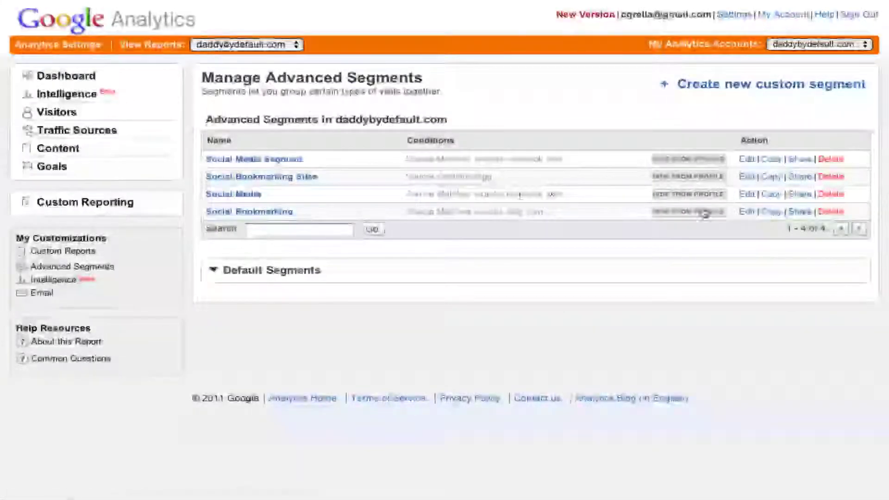
View the reports for the Social Bookmarking segment and open its full All Traffic Sources report from the traffic sources overview
left_click(233, 213)
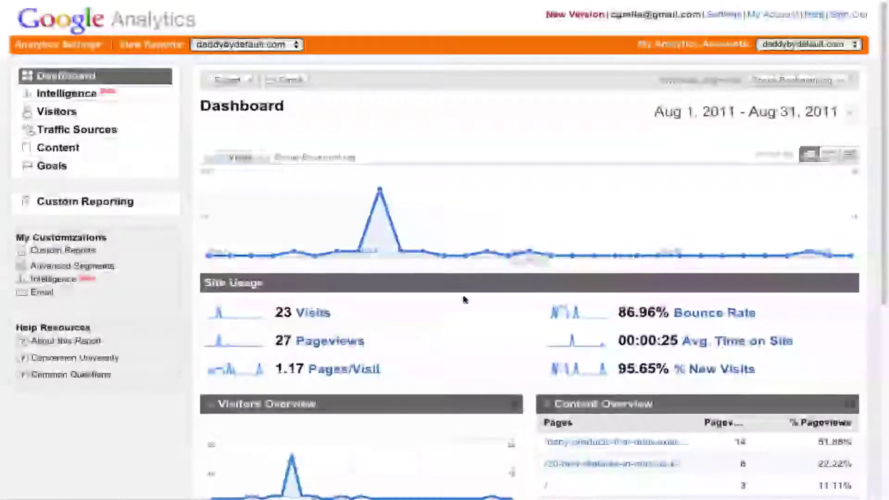
scroll(481, 321, "down", 4)
scroll(481, 321, "down", 3)
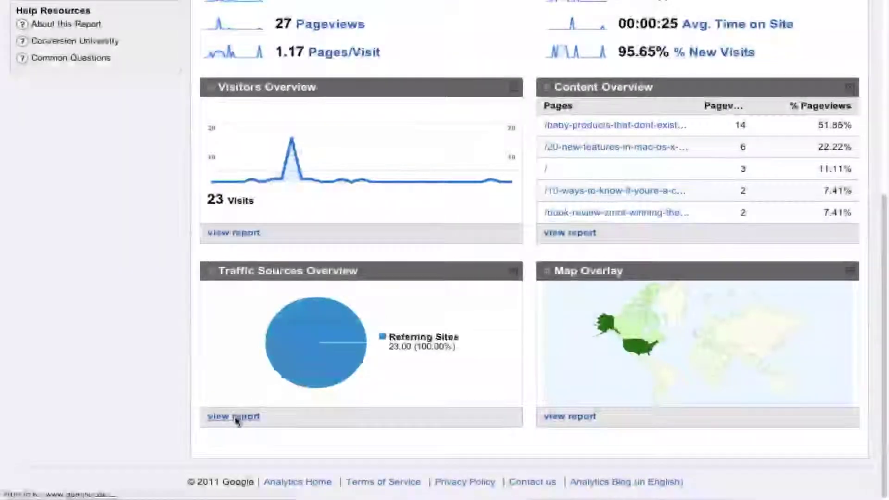
left_click(234, 417)
scroll(387, 417, "down", 3)
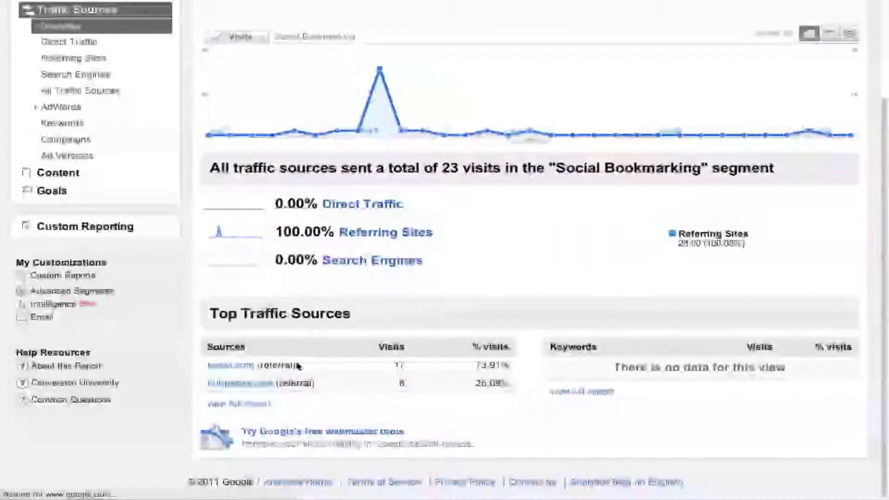
left_click(239, 404)
scroll(276, 374, "down", 3)
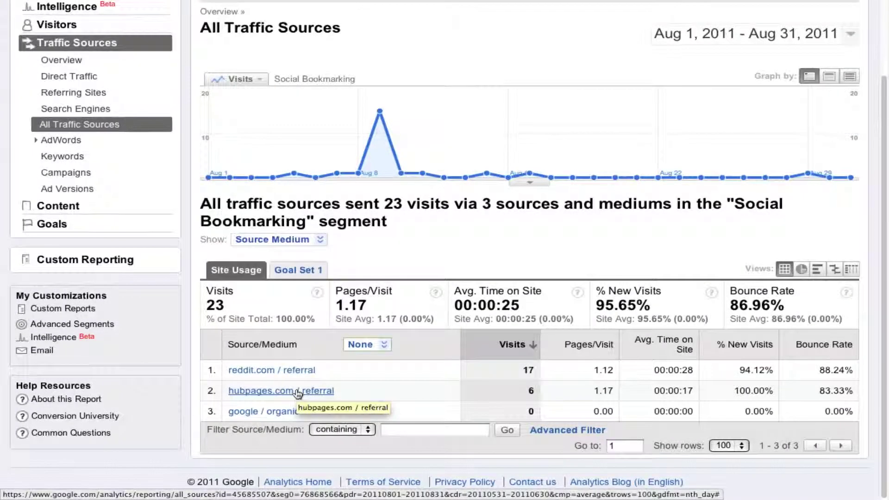
Replace the Social Bookmarking segment with All Visits in the All Traffic Sources report and review the listed sources
scroll(796, 103, "up", 4)
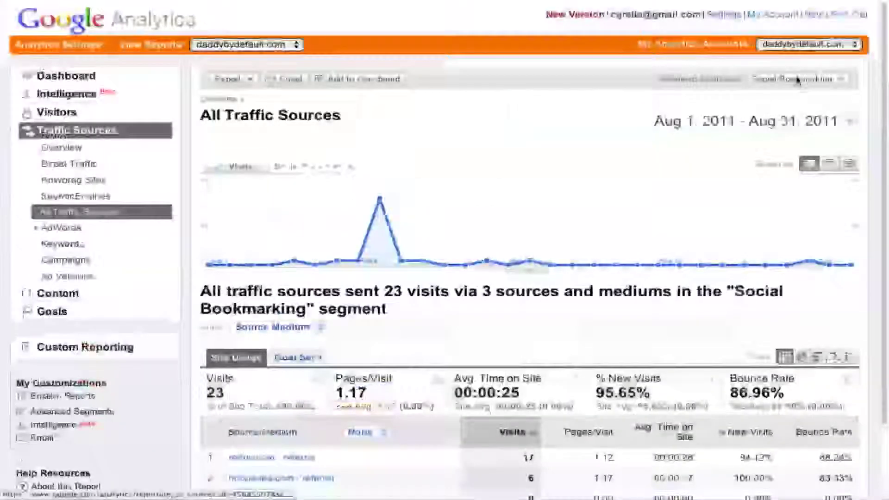
left_click(798, 80)
left_click(683, 175)
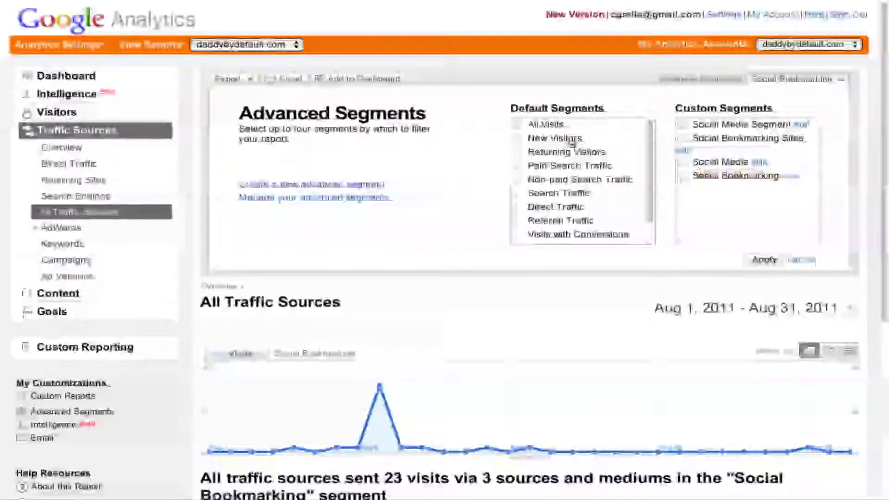
left_click(517, 123)
left_click(769, 259)
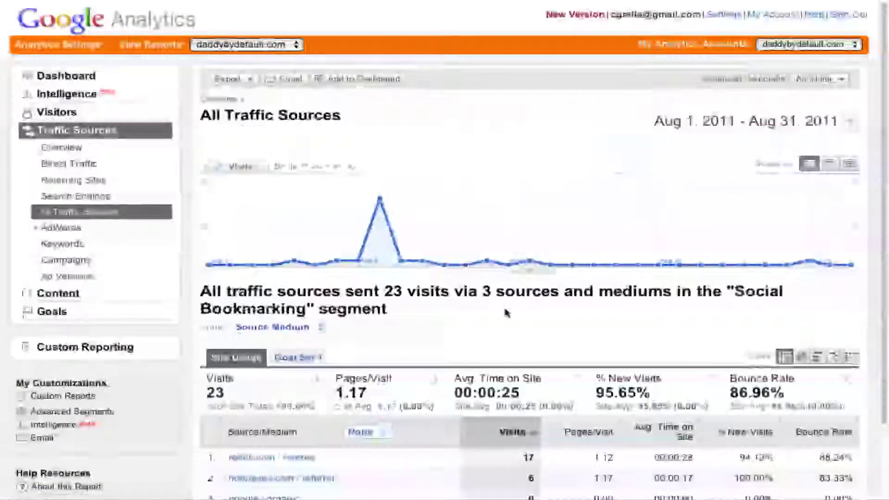
scroll(506, 313, "down", 6)
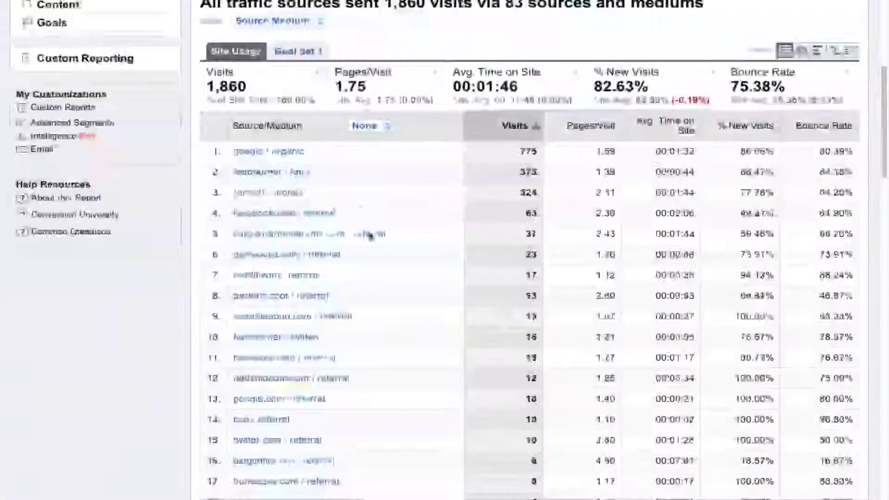
scroll(440, 299, "up", 3)
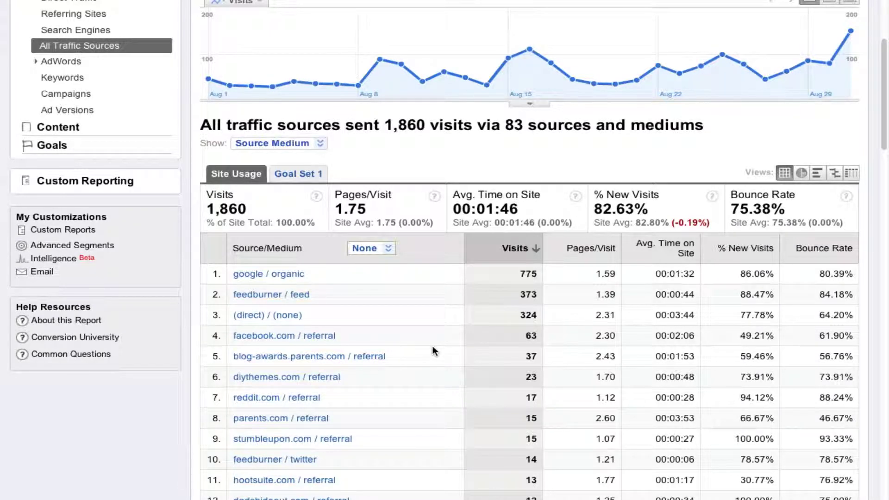
scroll(432, 345, "down", 2)
scroll(432, 345, "up", 5)
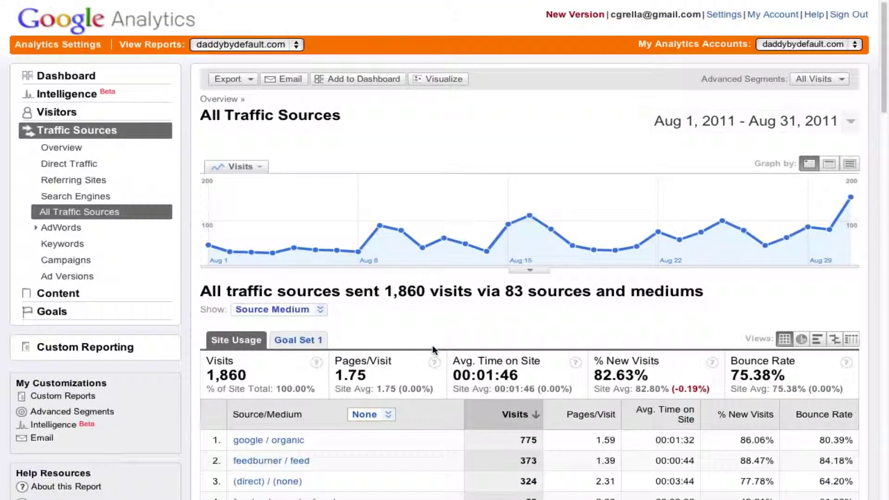